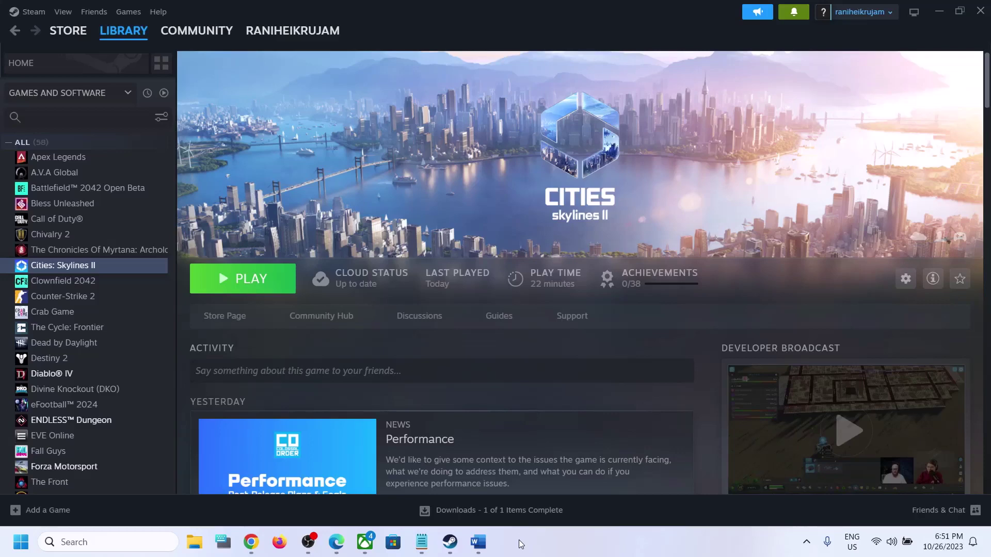
# - Bring up the Word notes, select the Uninstall Paradox Launcher heading, then minimize Word
pyautogui.moveTo(470, 554)
pyautogui.click(479, 541)
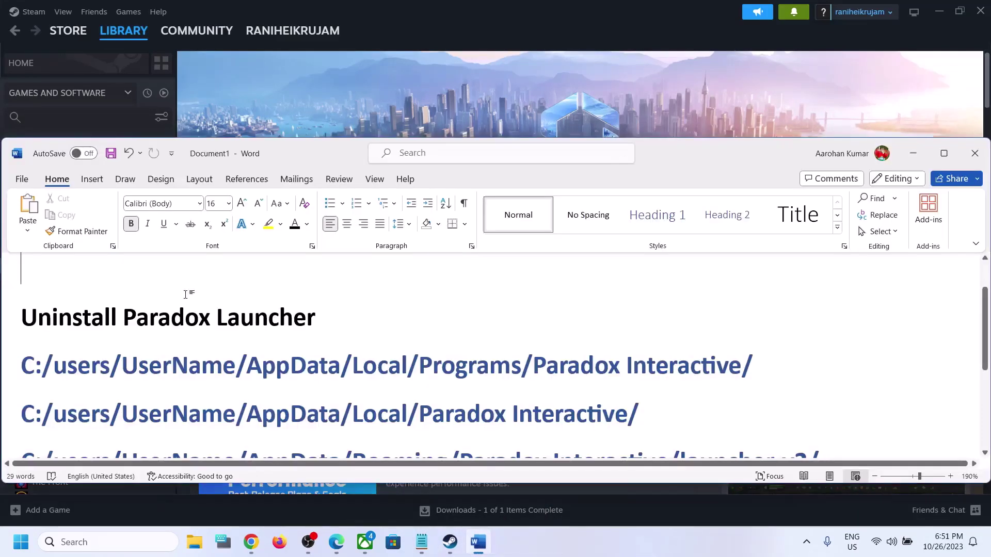
pyautogui.tripleClick(59, 321)
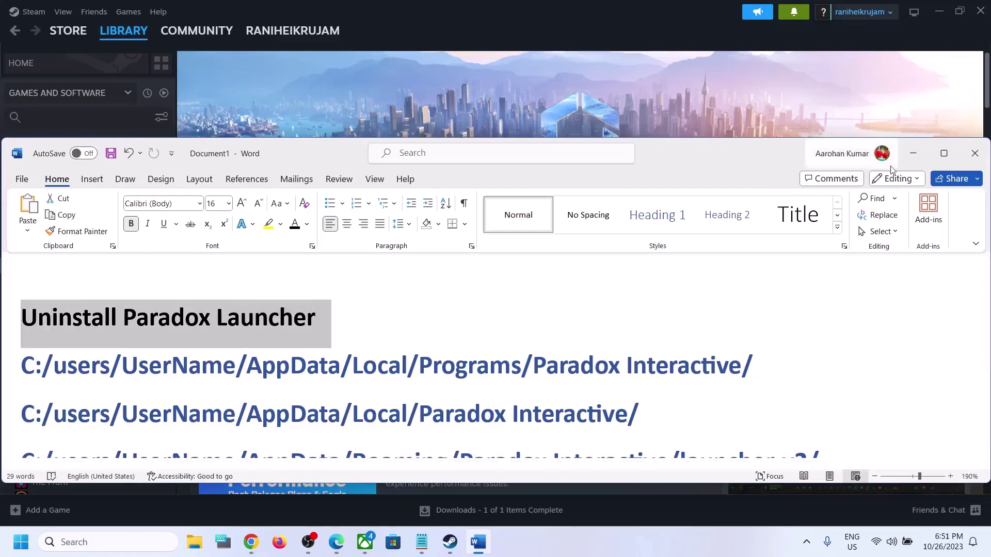
pyautogui.click(913, 155)
# - Open Control Panel by searching 'control' and minimize it to return to Steam
pyautogui.click(99, 541)
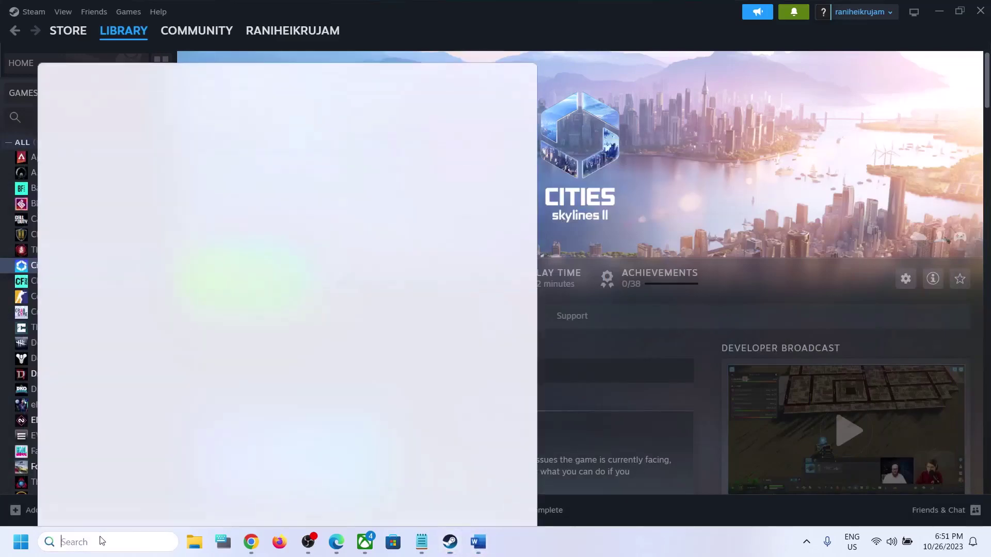
pyautogui.write('control')
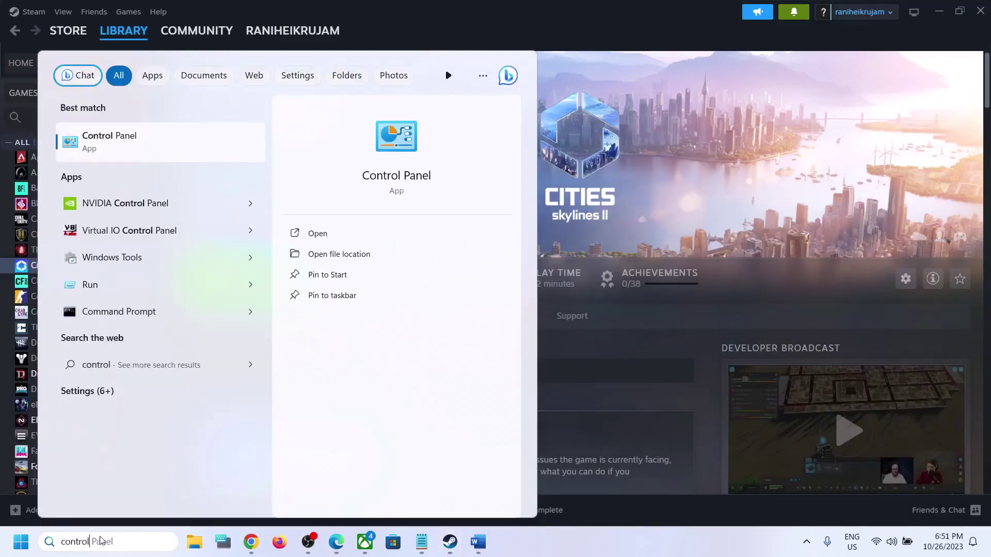
pyautogui.click(157, 150)
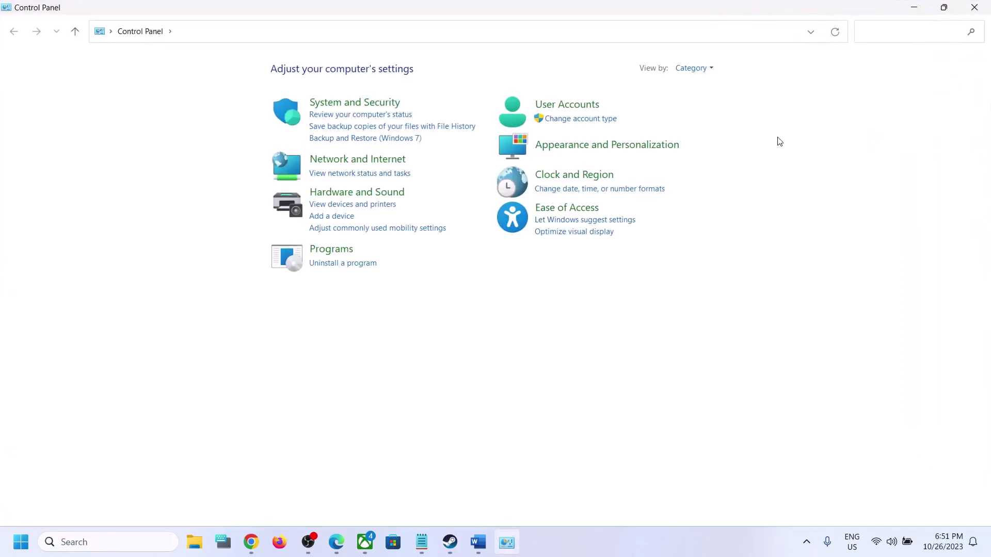
pyautogui.click(918, 9)
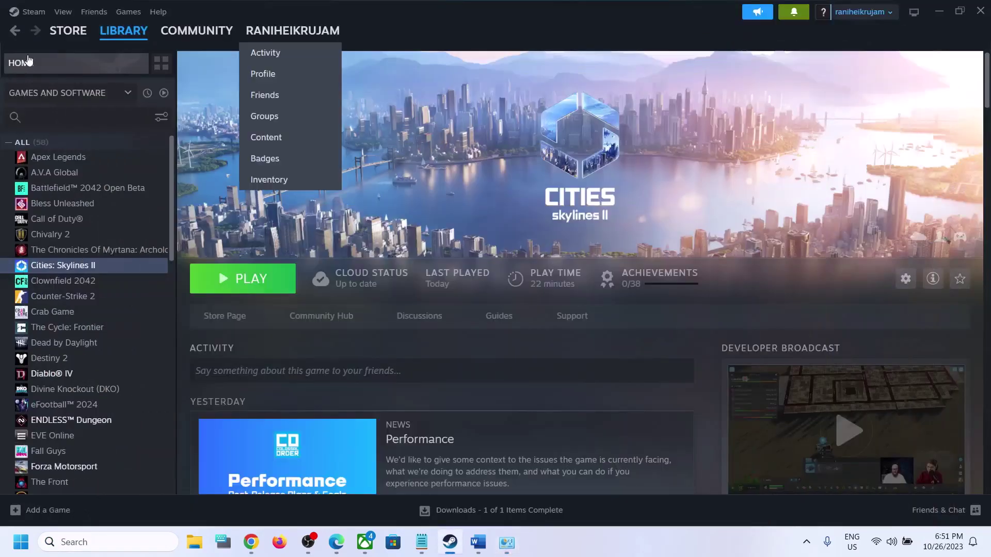
# - Exit Steam from its menu and reopen Control Panel by searching 'control'
pyautogui.click(27, 12)
pyautogui.click(42, 161)
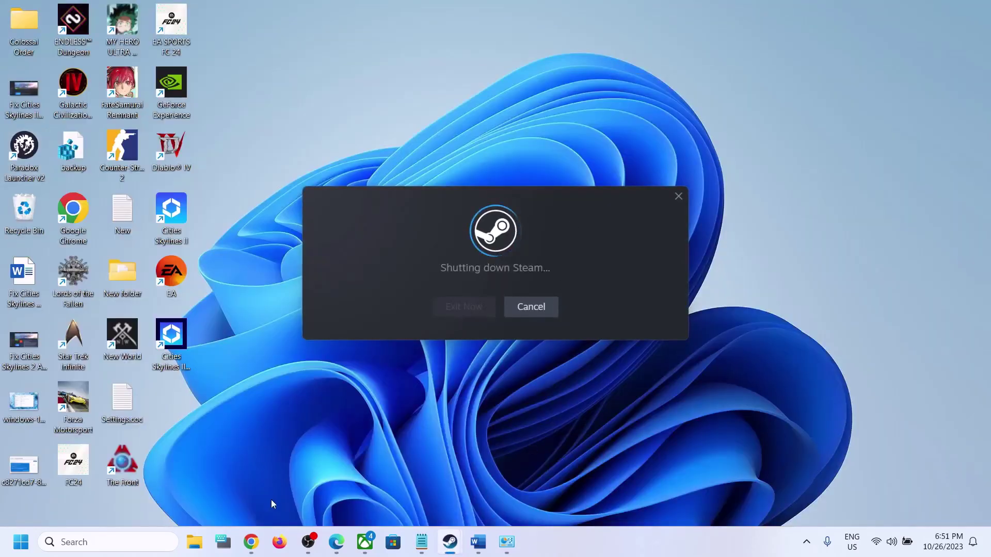
pyautogui.click(149, 550)
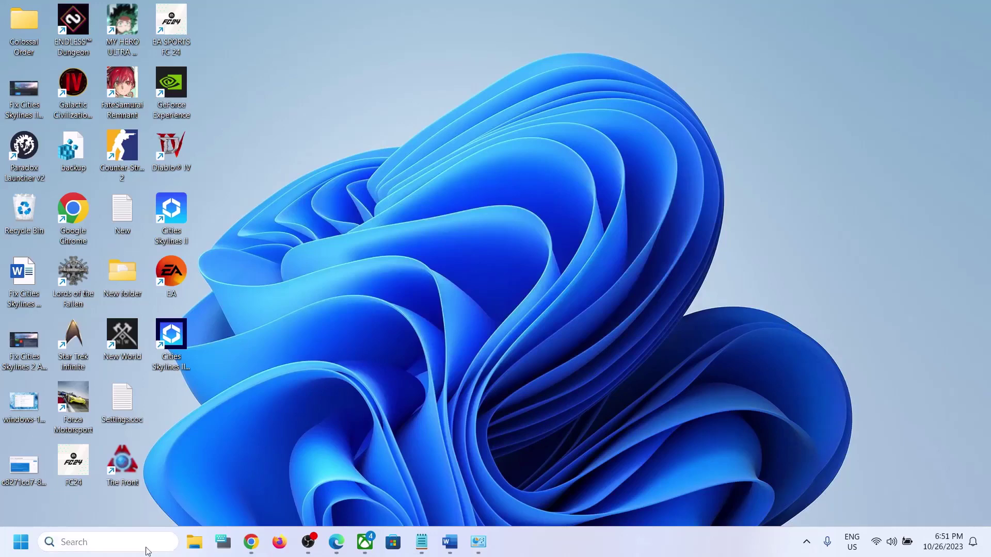
pyautogui.write('control')
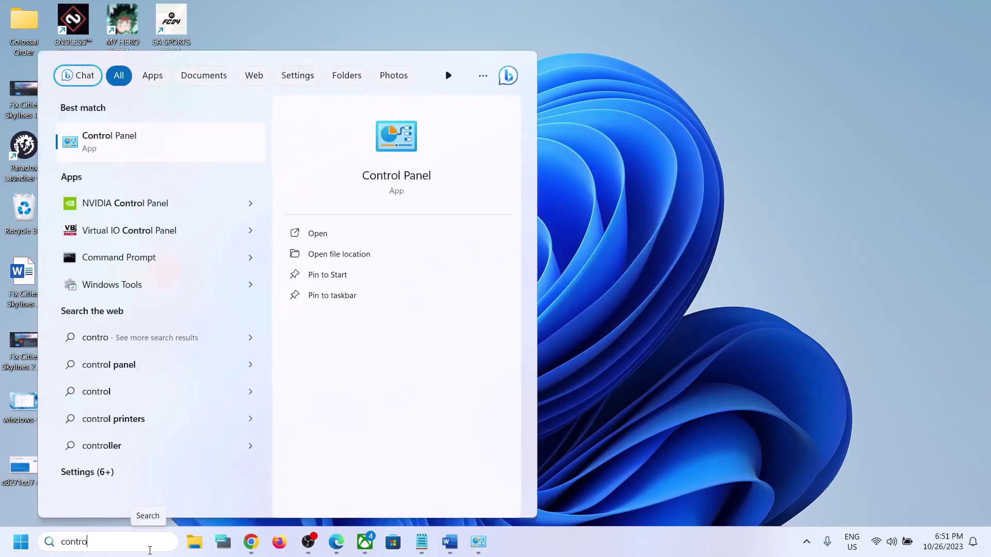
pyautogui.click(144, 155)
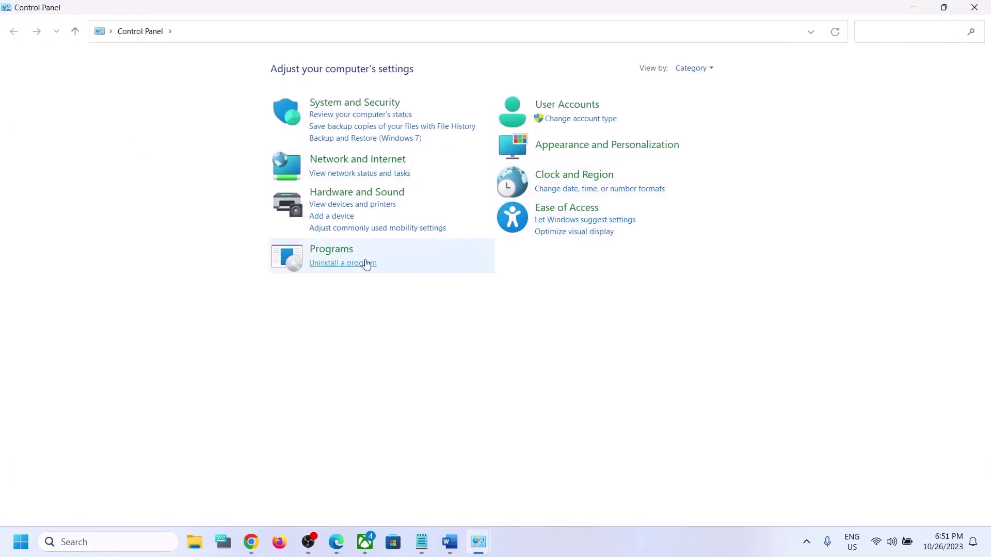
# - Uninstall Paradox Launcher v2 from the installed programs list and confirm with Yes
pyautogui.click(351, 269)
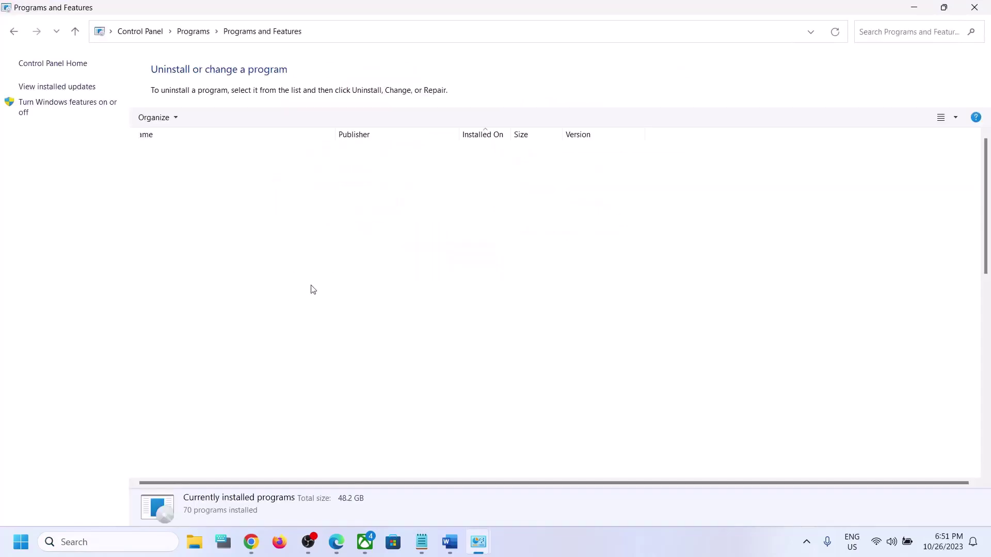
pyautogui.click(195, 336)
pyautogui.press('End')
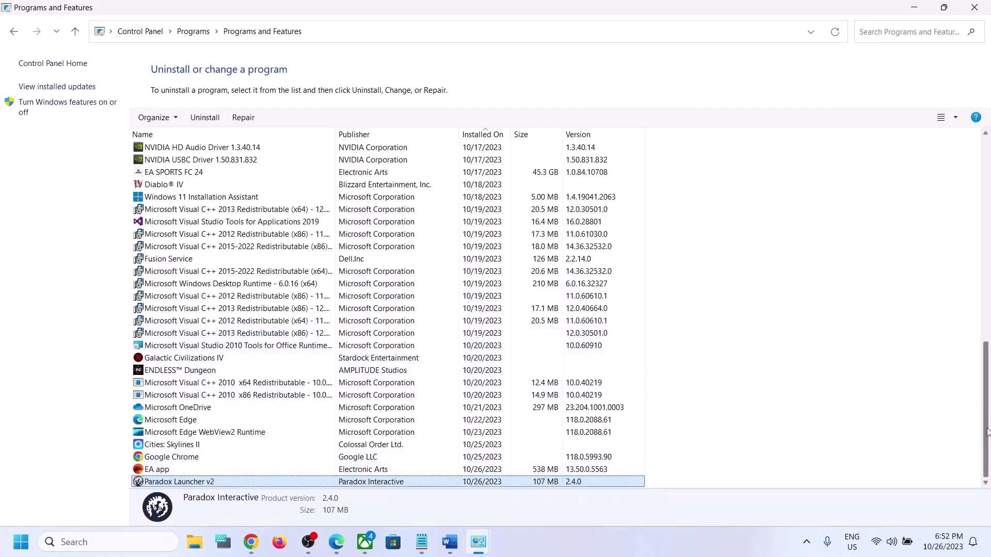
pyautogui.rightClick(187, 486)
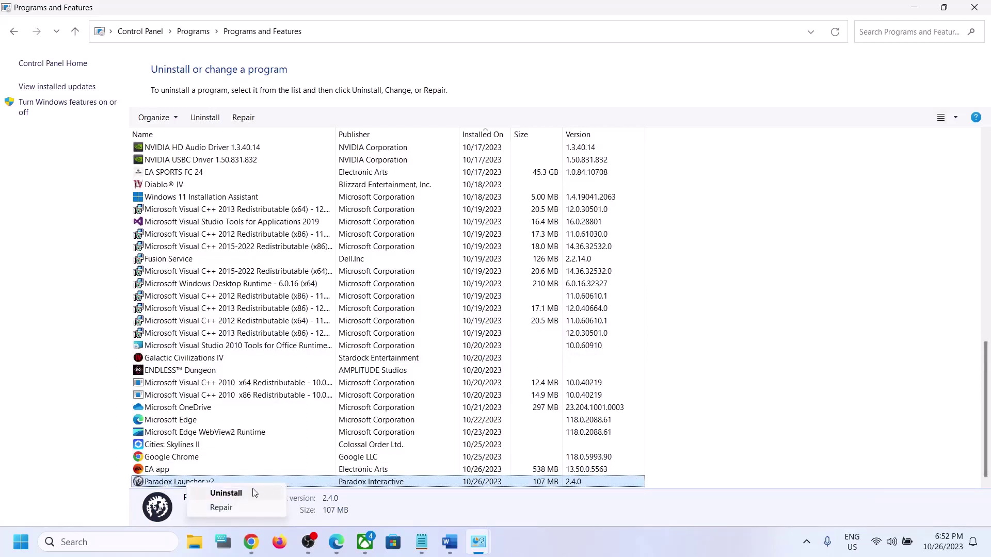
pyautogui.click(226, 493)
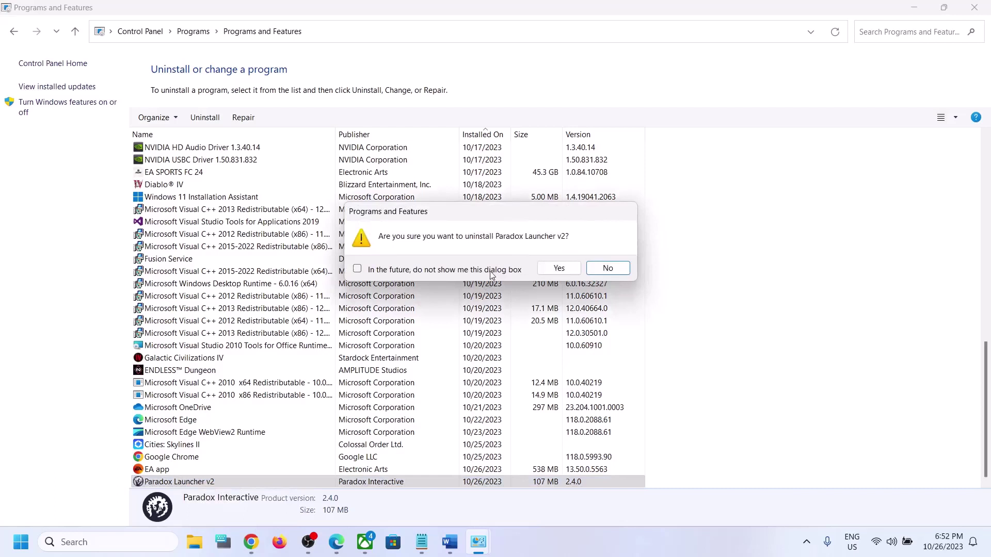
pyautogui.click(557, 272)
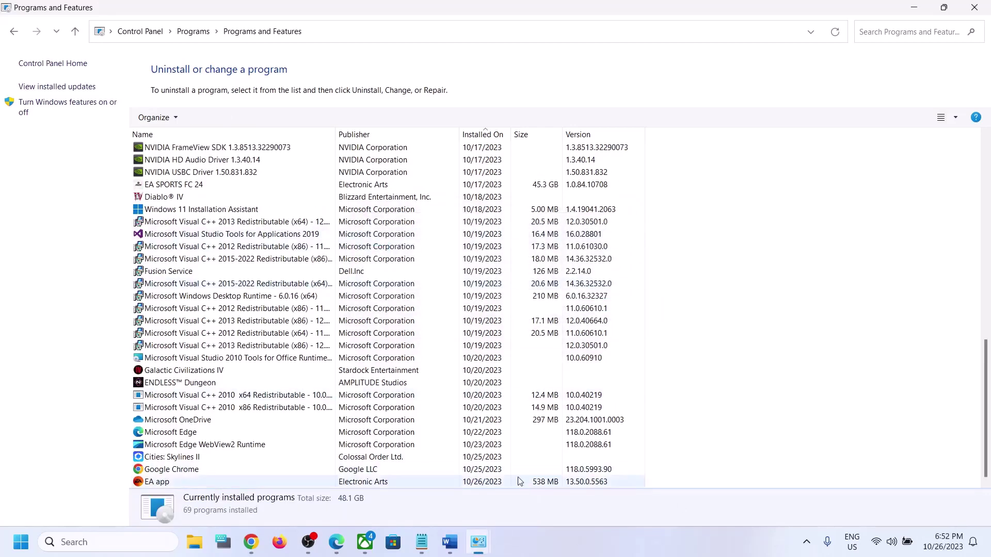
# - Select the three AppData folder paths in the Word notes, then launch File Explorer
pyautogui.click(453, 548)
pyautogui.scroll(-1, 567, 406)
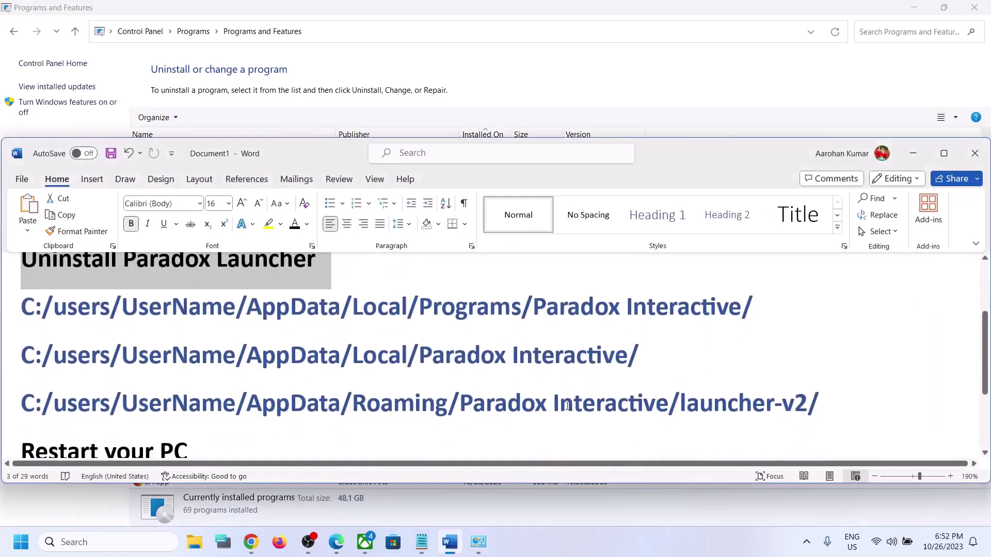
pyautogui.keyDown('shift'); pyautogui.click(842, 410); pyautogui.keyUp('shift')
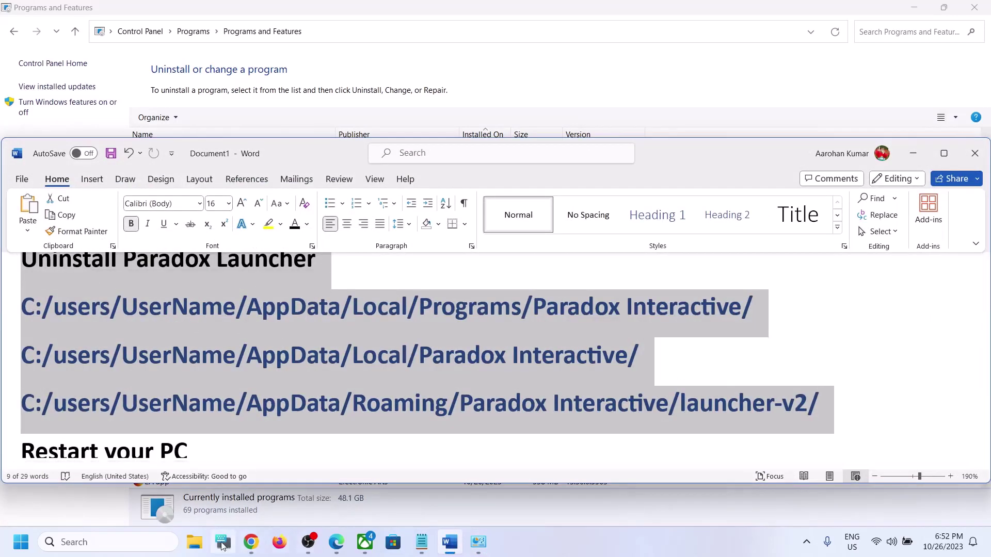
pyautogui.click(194, 541)
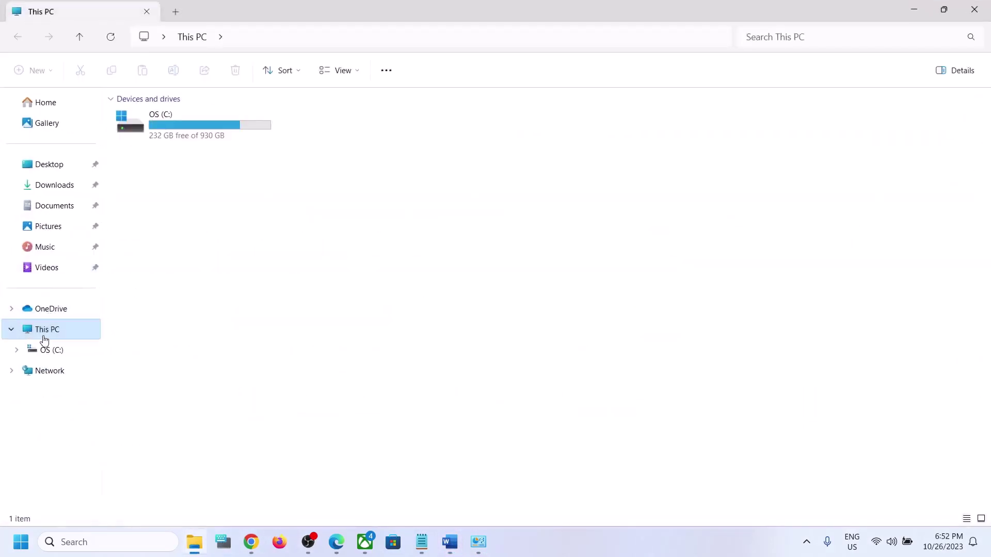
# - Navigate from C: into Users and the user's profile folder, selecting AppData
pyautogui.doubleClick(178, 129)
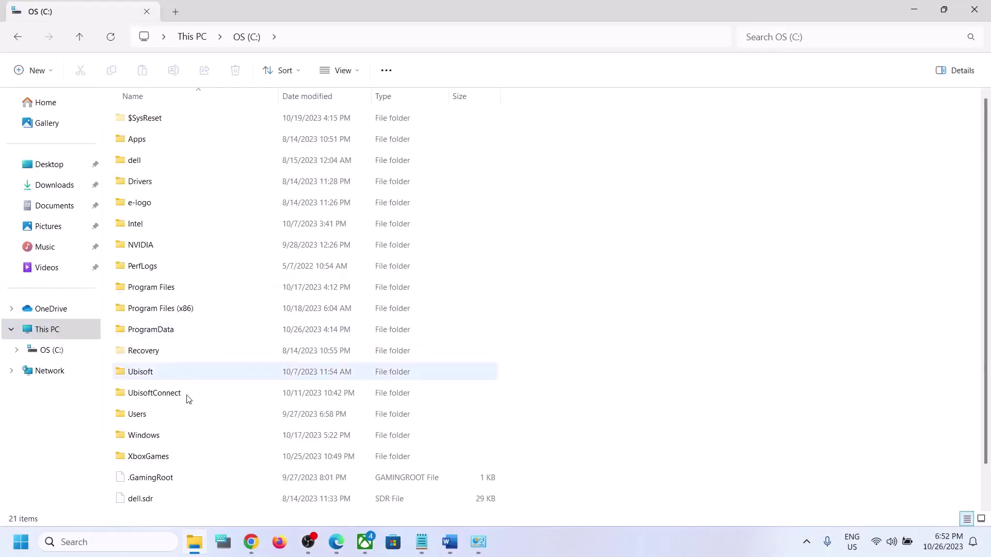
pyautogui.click(189, 414)
pyautogui.doubleClick(151, 419)
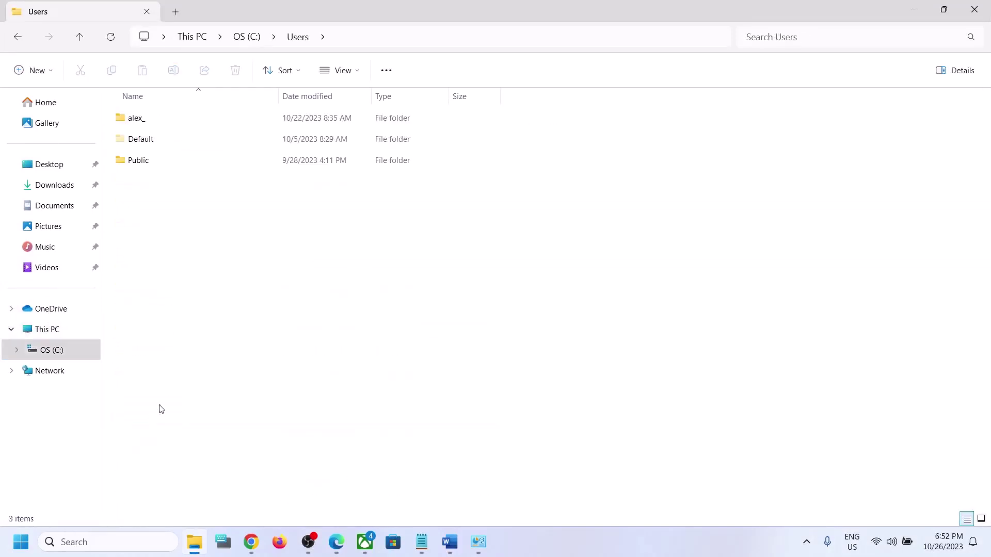
pyautogui.click(175, 119)
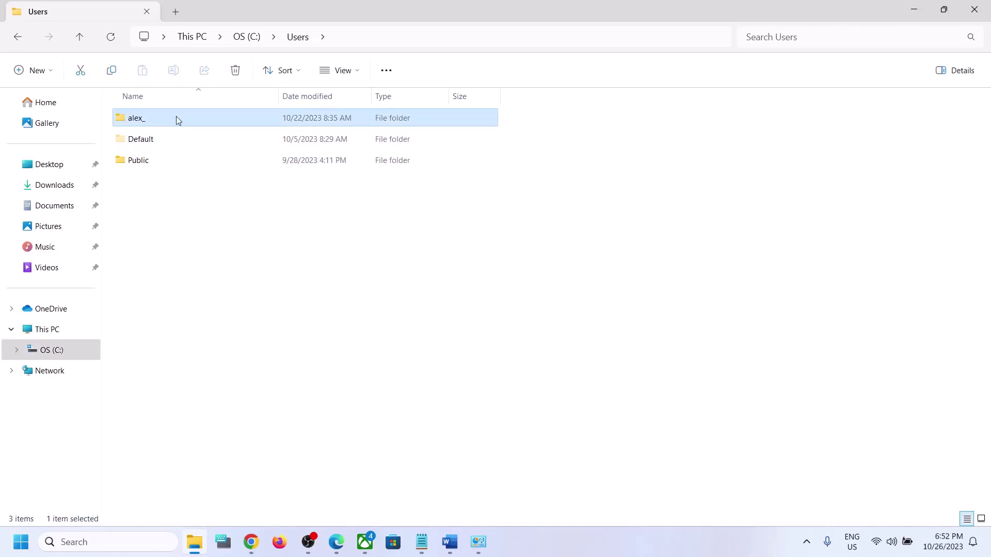
pyautogui.doubleClick(137, 121)
pyautogui.click(144, 140)
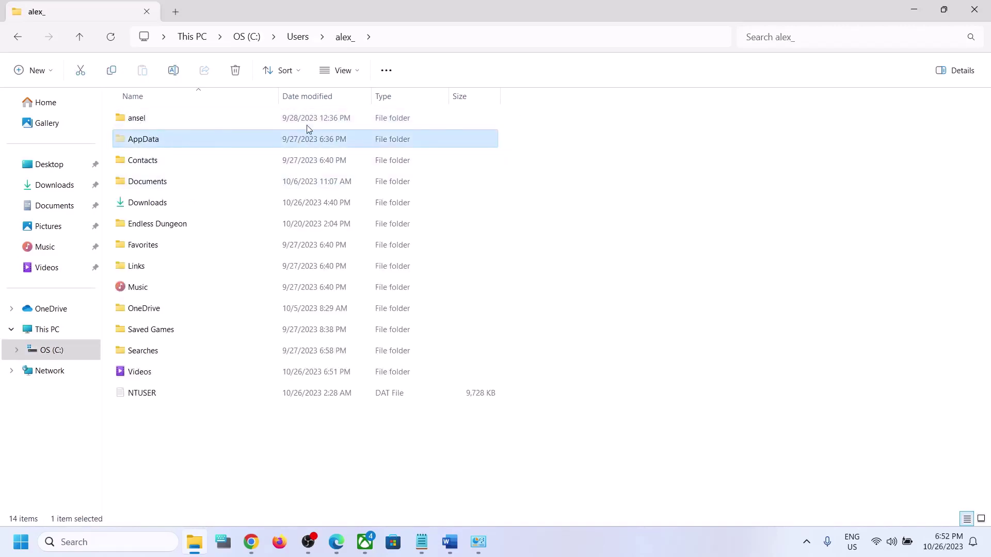
# - Turn on showing hidden items in the folder view options
pyautogui.click(358, 72)
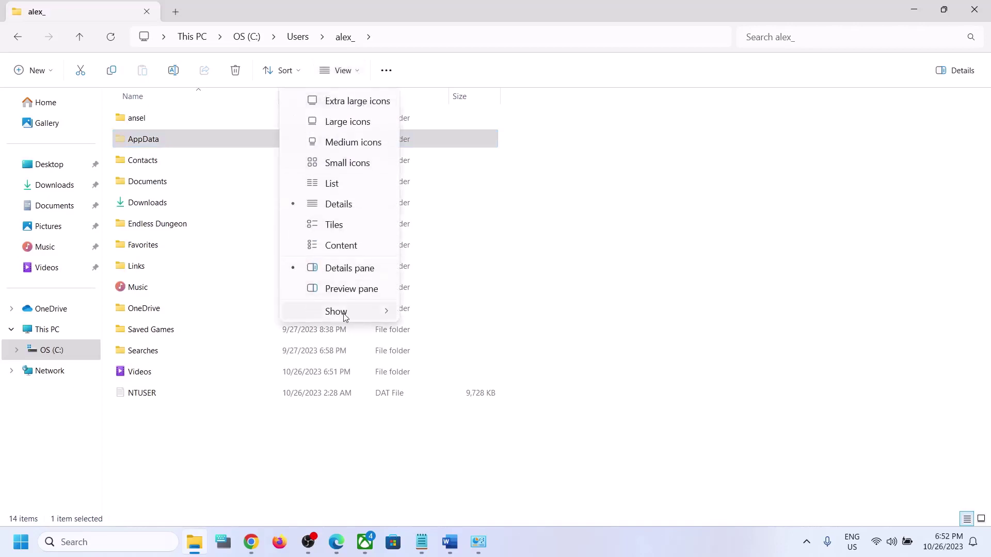
pyautogui.moveTo(345, 316)
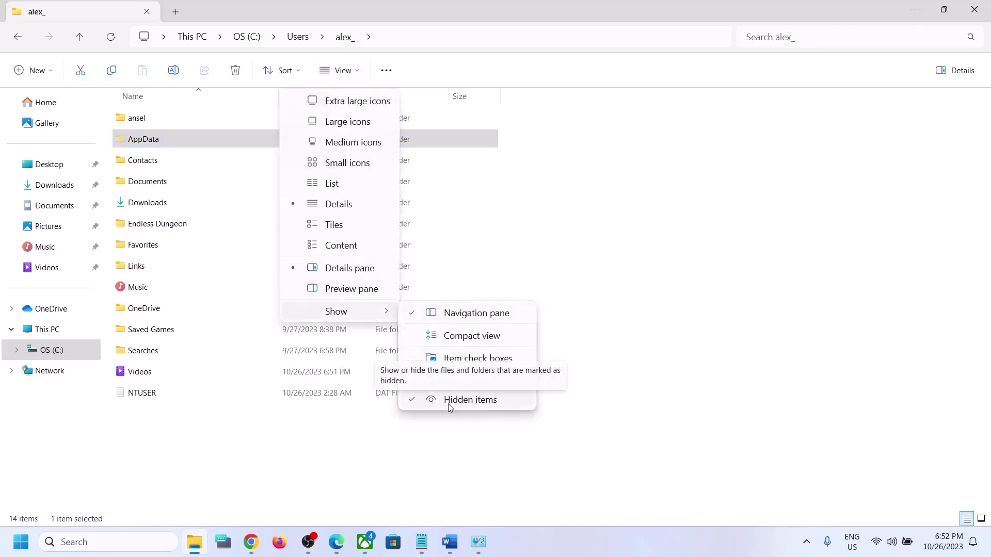
pyautogui.click(150, 143)
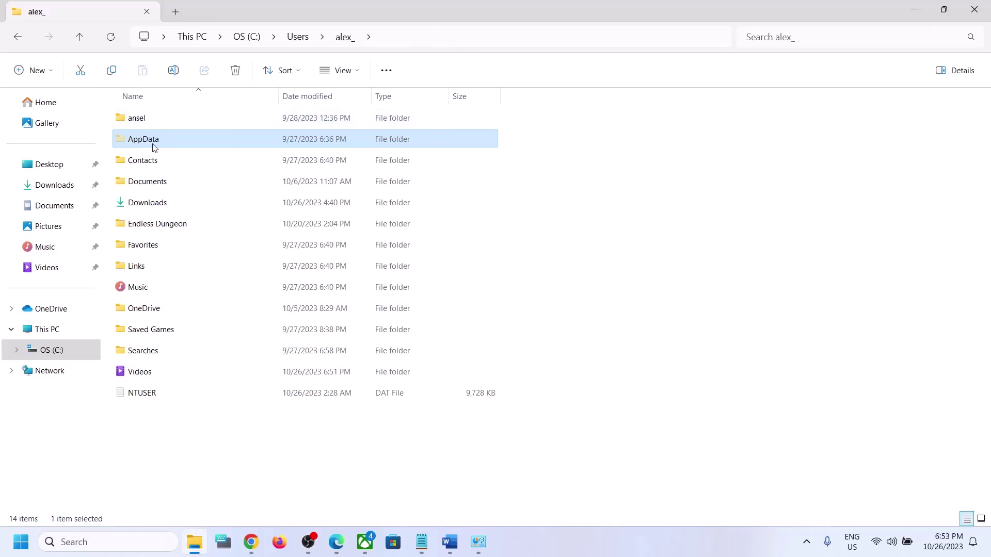
# - Open AppData\Local, inspect the Paradox Interactive folder, then delete it
pyautogui.doubleClick(168, 144)
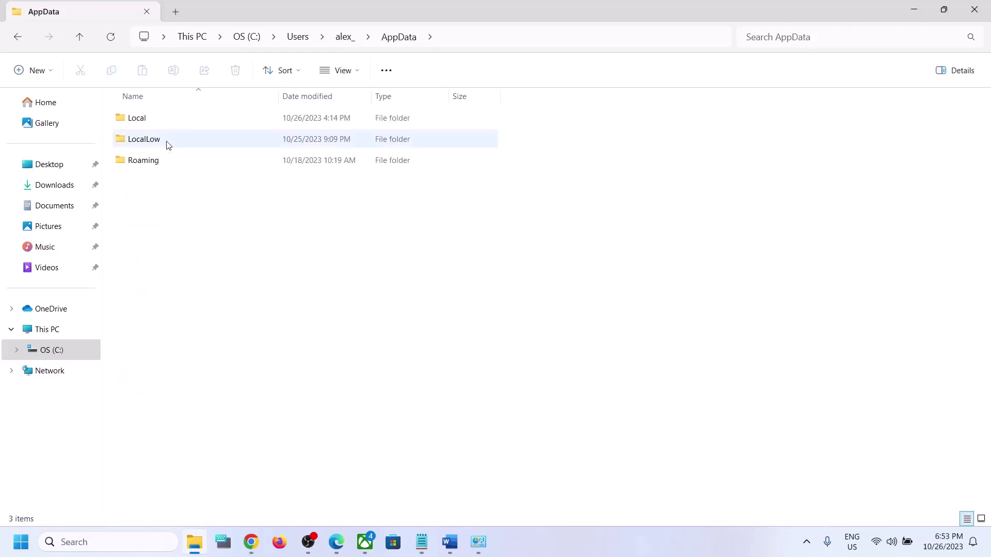
pyautogui.click(148, 124)
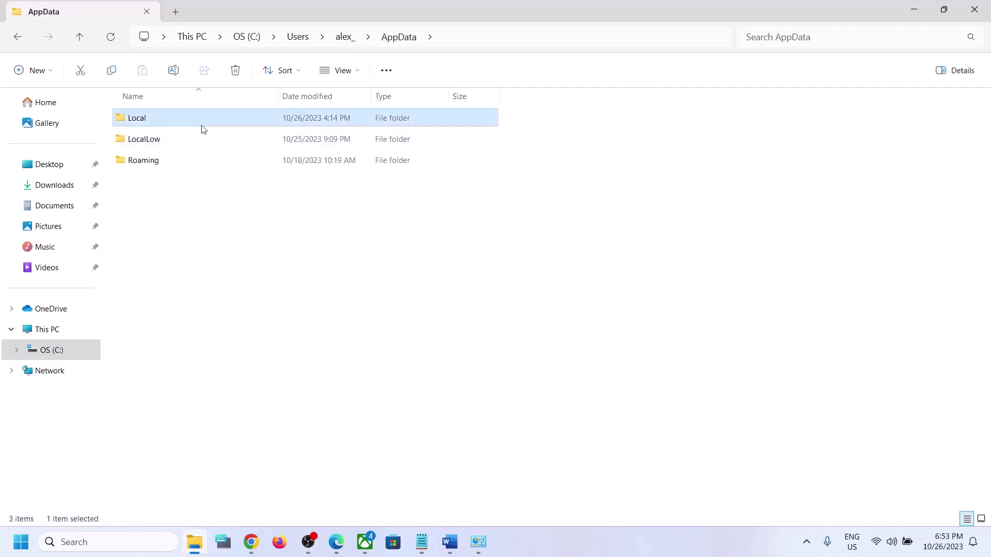
pyautogui.doubleClick(152, 125)
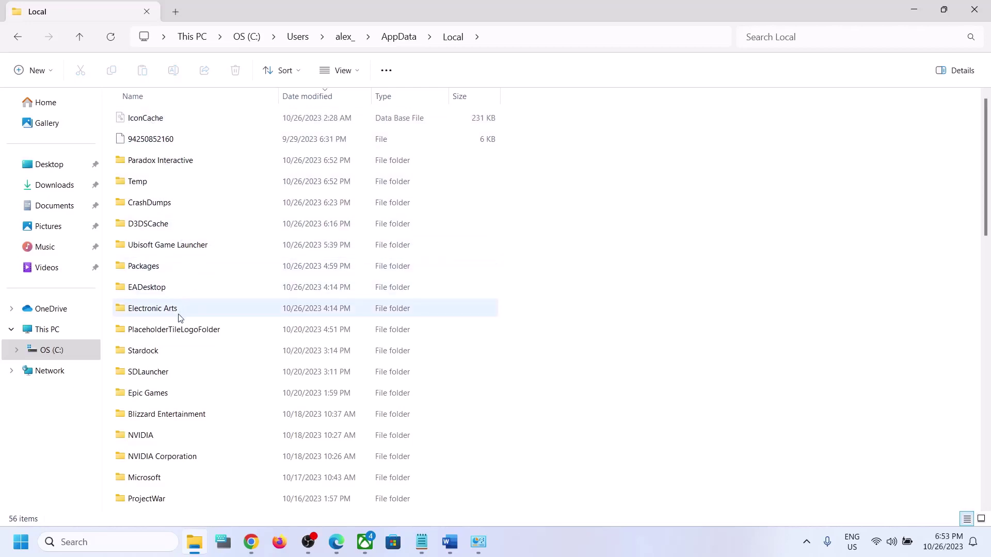
pyautogui.click(163, 161)
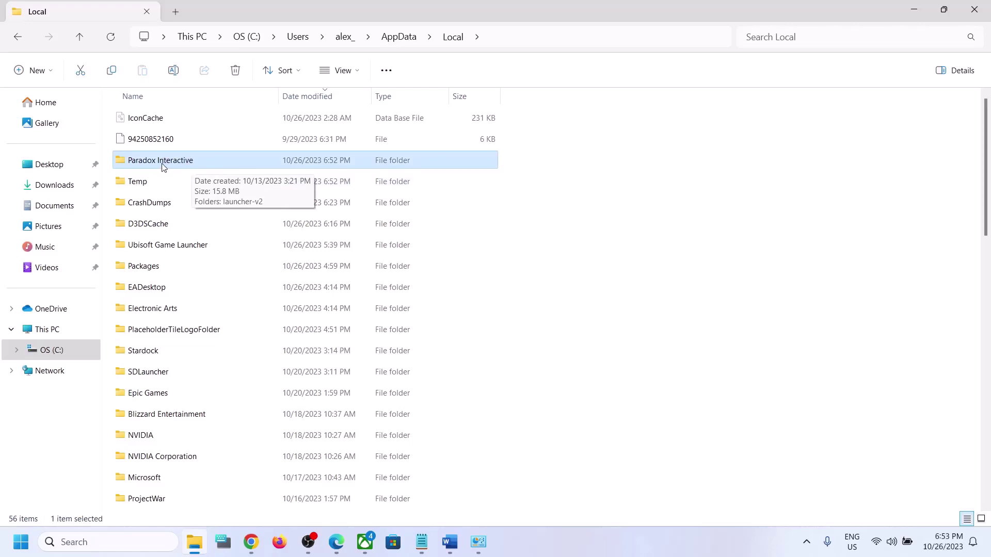
pyautogui.doubleClick(163, 160)
pyautogui.click(77, 41)
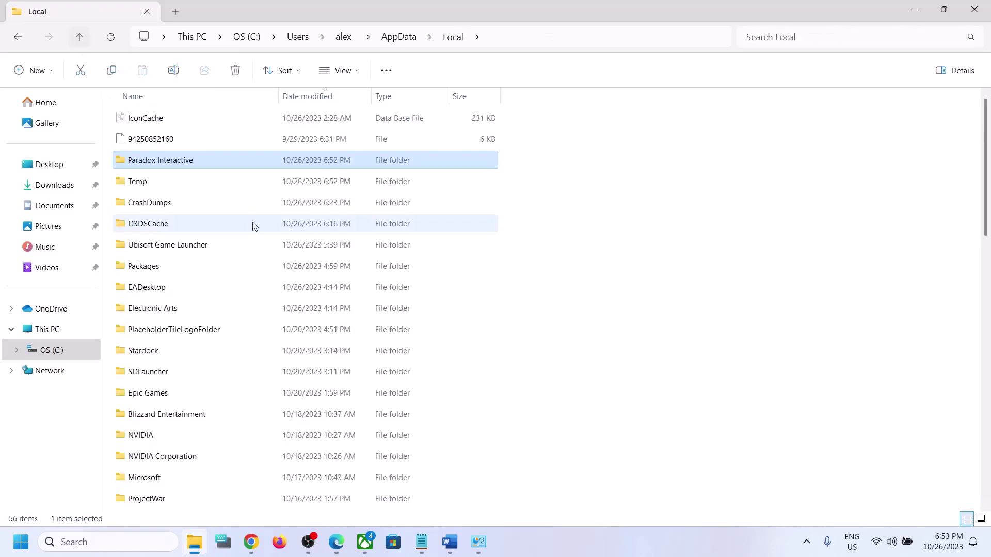
pyautogui.rightClick(153, 163)
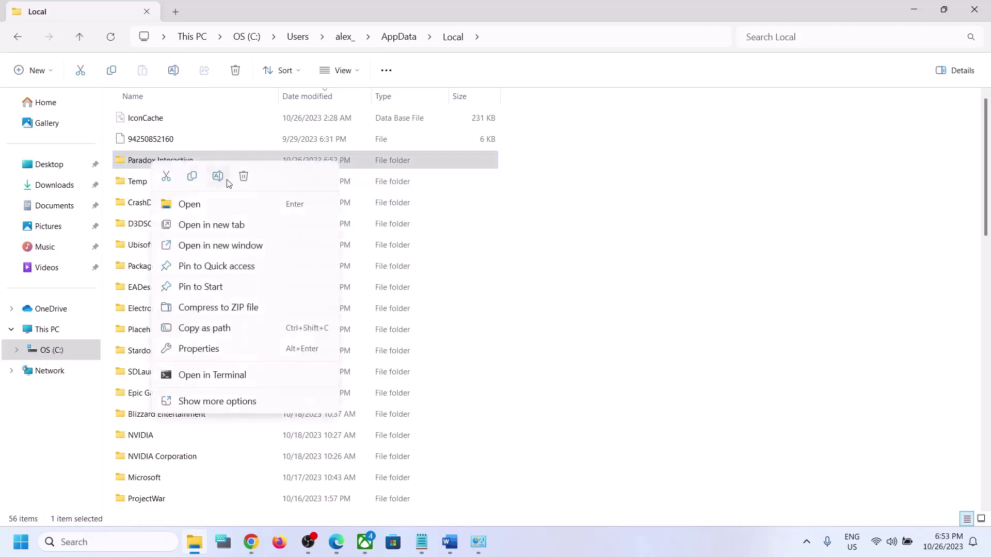
pyautogui.click(241, 179)
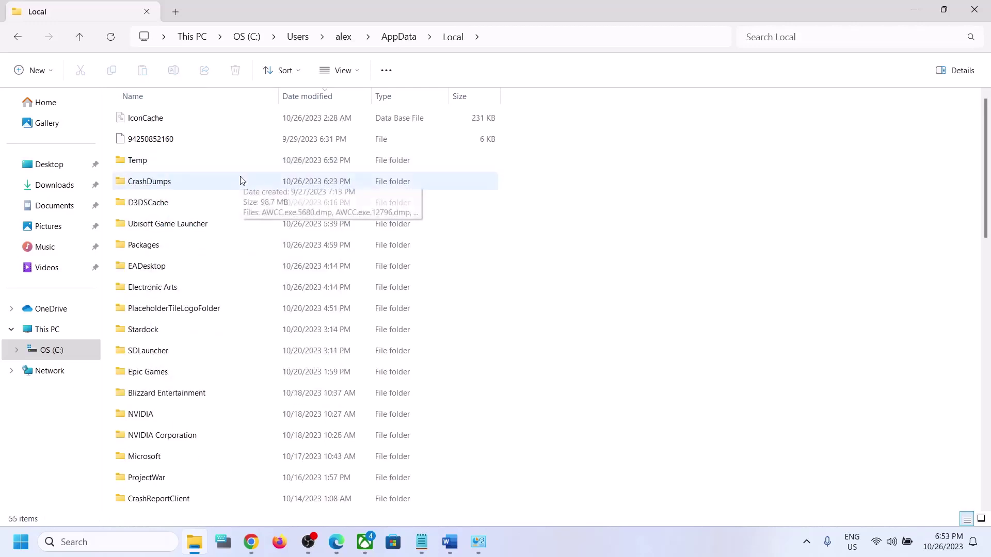
# - Look inside AppData\LocalLow, then return to AppData and select Roaming
pyautogui.click(87, 44)
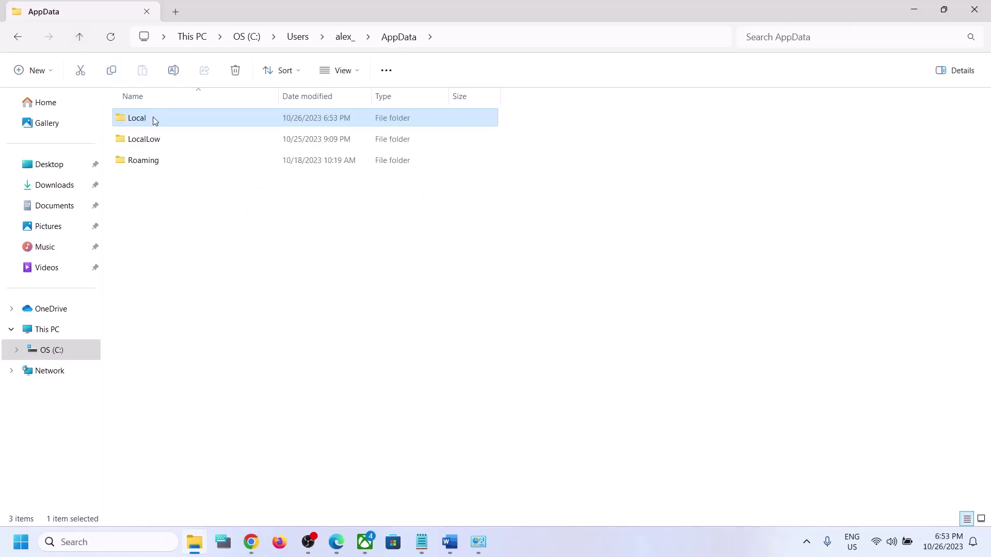
pyautogui.click(147, 140)
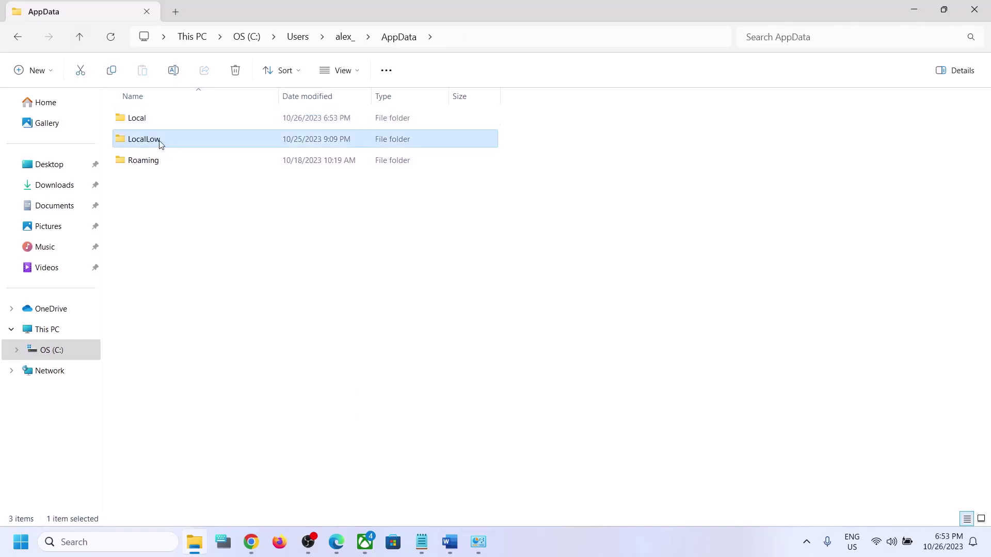
pyautogui.doubleClick(161, 144)
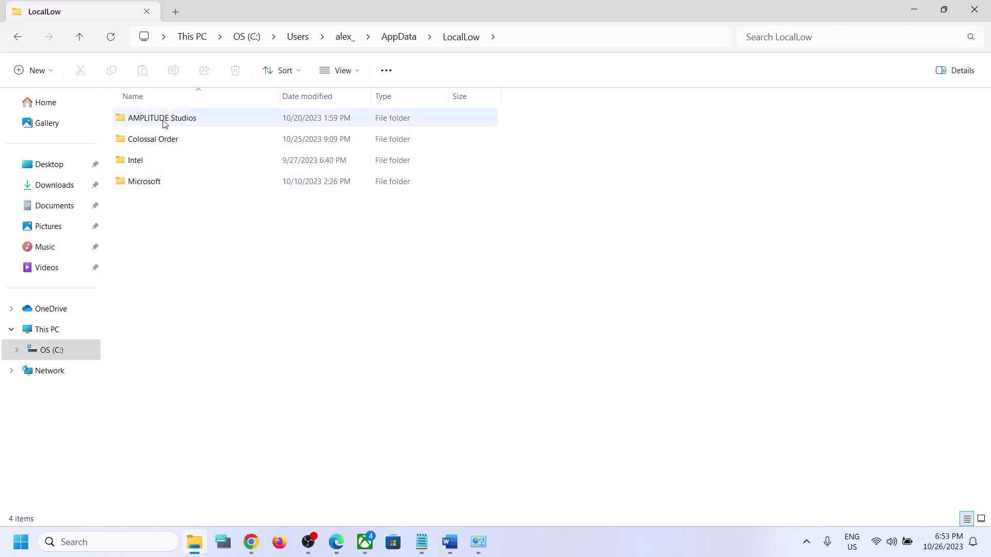
pyautogui.click(79, 37)
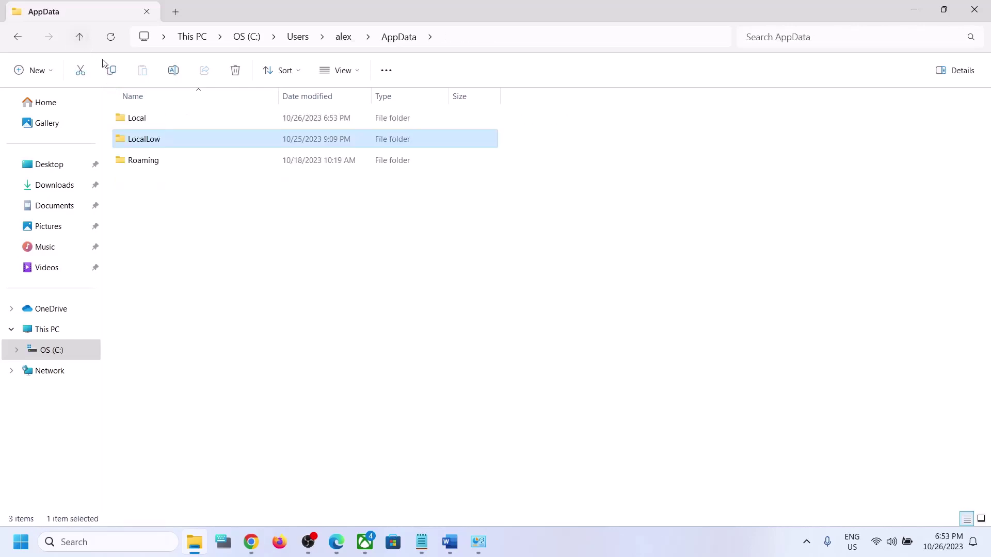
pyautogui.click(144, 165)
# - Delete the Paradox Interactive folder from AppData\Roaming
pyautogui.doubleClick(155, 165)
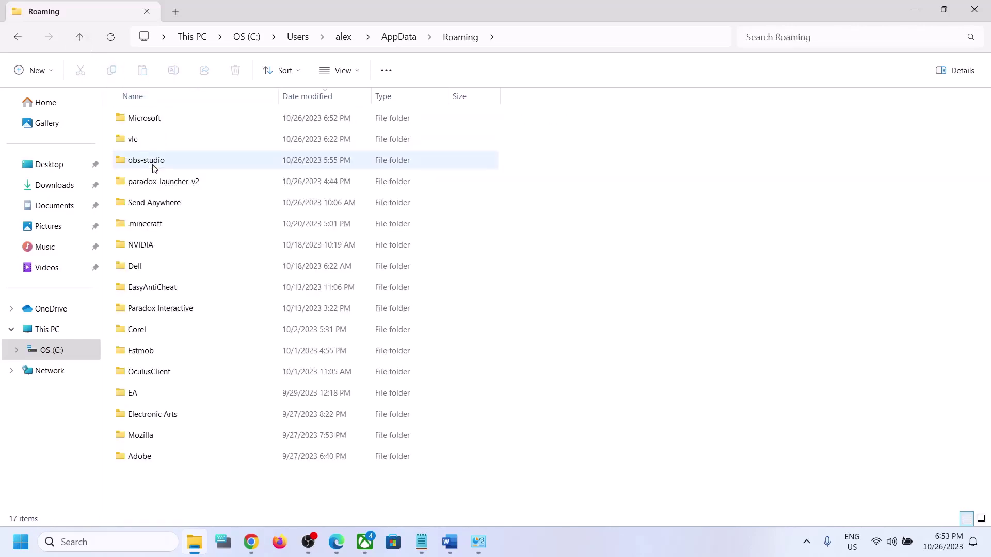
pyautogui.click(144, 314)
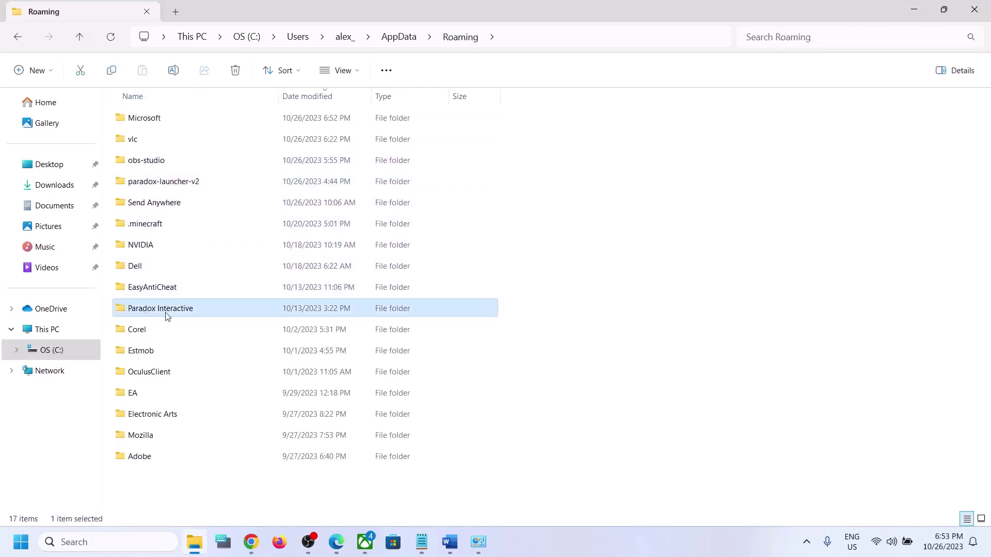
pyautogui.rightClick(177, 315)
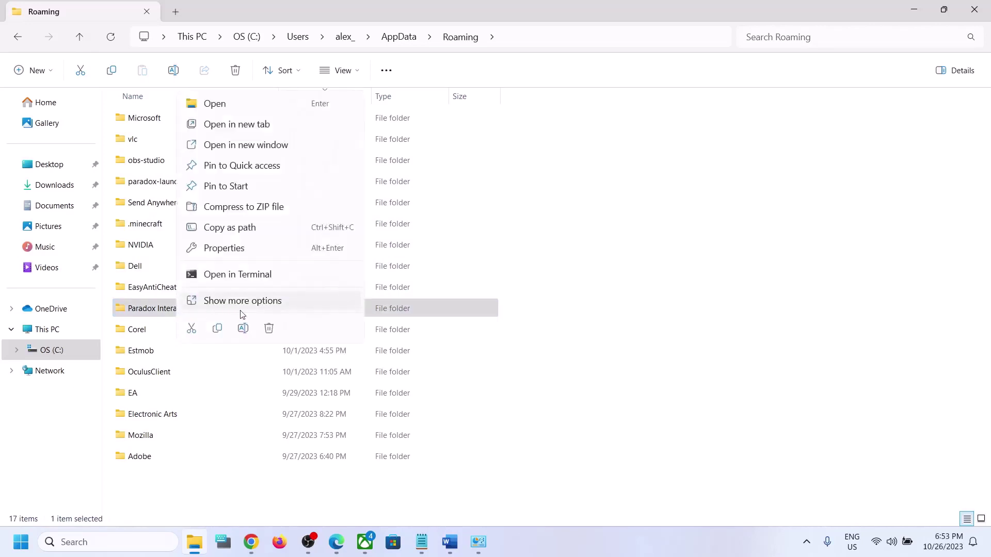
pyautogui.click(269, 329)
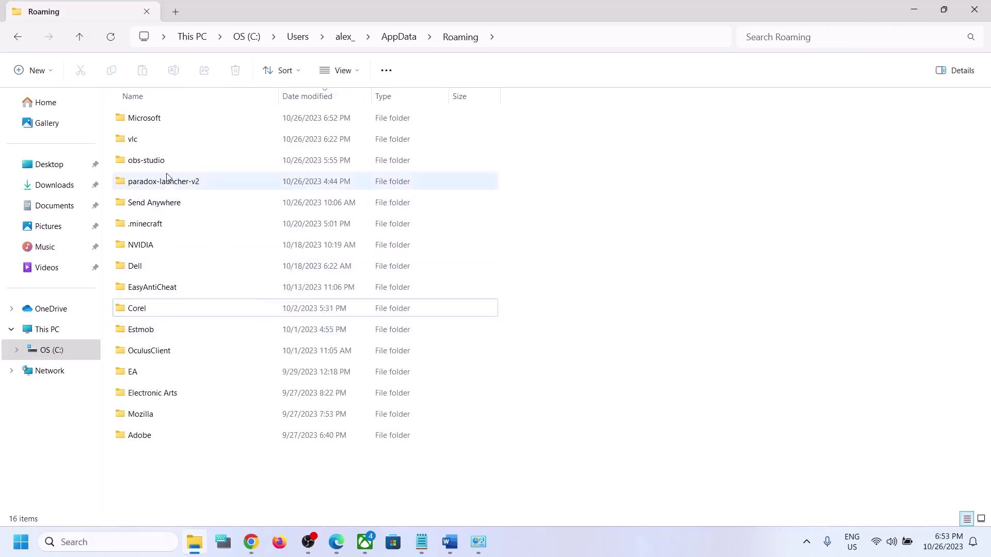
# - Go to AppData\Local\Programs and delete its Paradox Interactive folder
pyautogui.click(80, 37)
pyautogui.click(141, 120)
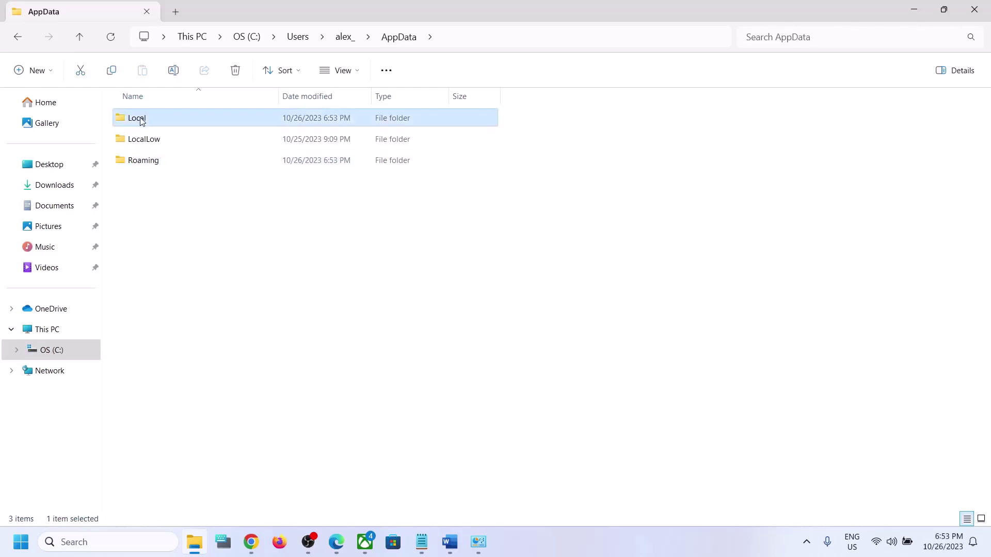
pyautogui.doubleClick(147, 122)
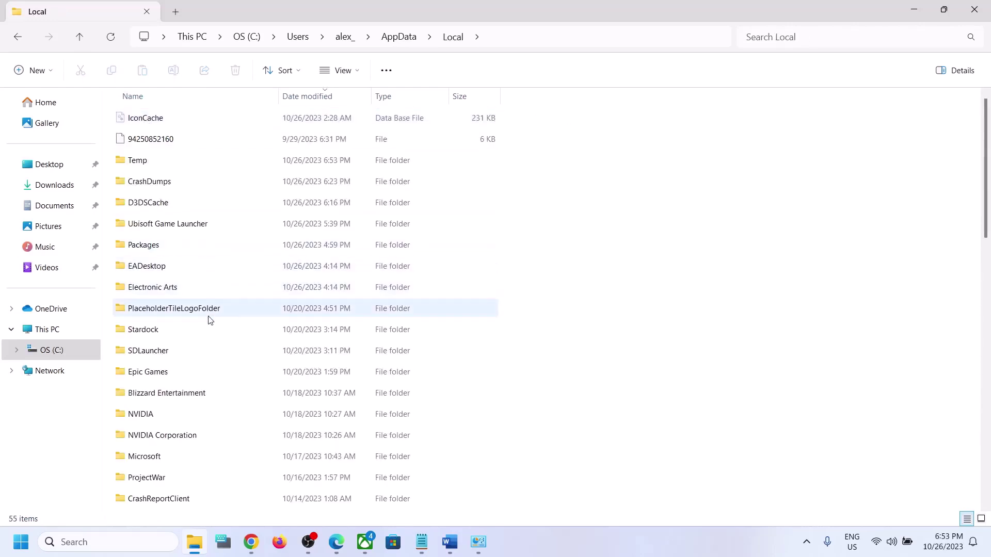
pyautogui.scroll(-2, 201, 339)
pyautogui.click(139, 438)
pyautogui.scroll(-2, 137, 438)
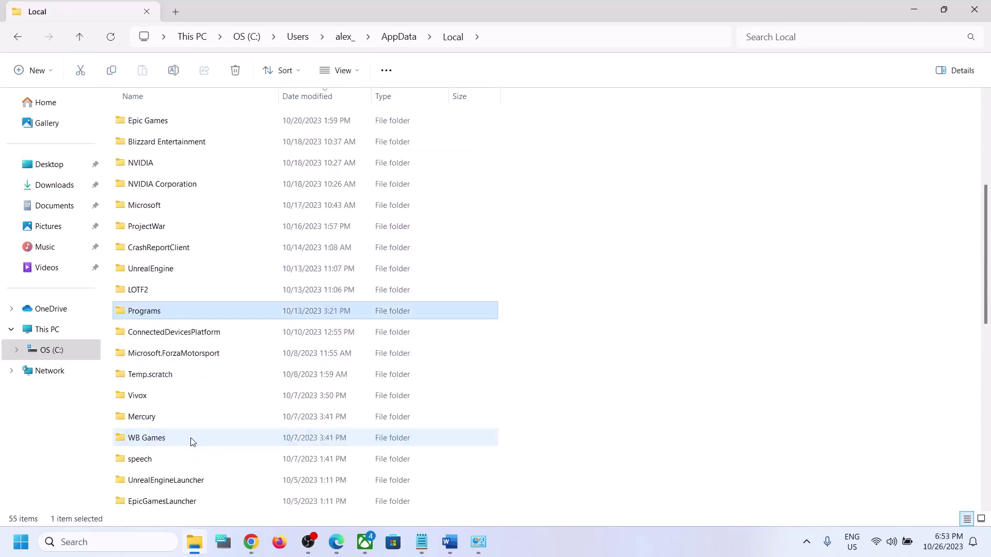
pyautogui.doubleClick(153, 310)
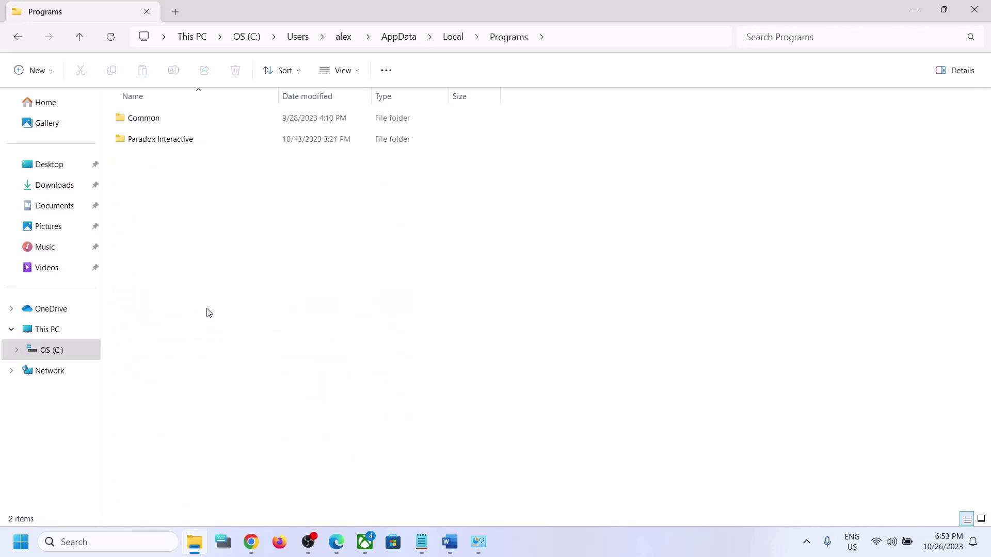
pyautogui.click(144, 144)
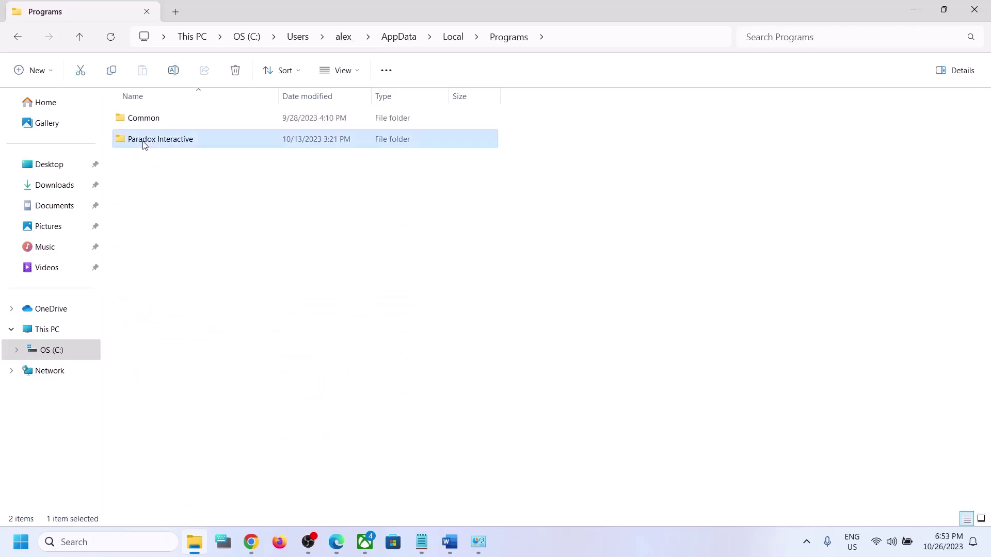
pyautogui.rightClick(174, 145)
pyautogui.click(266, 157)
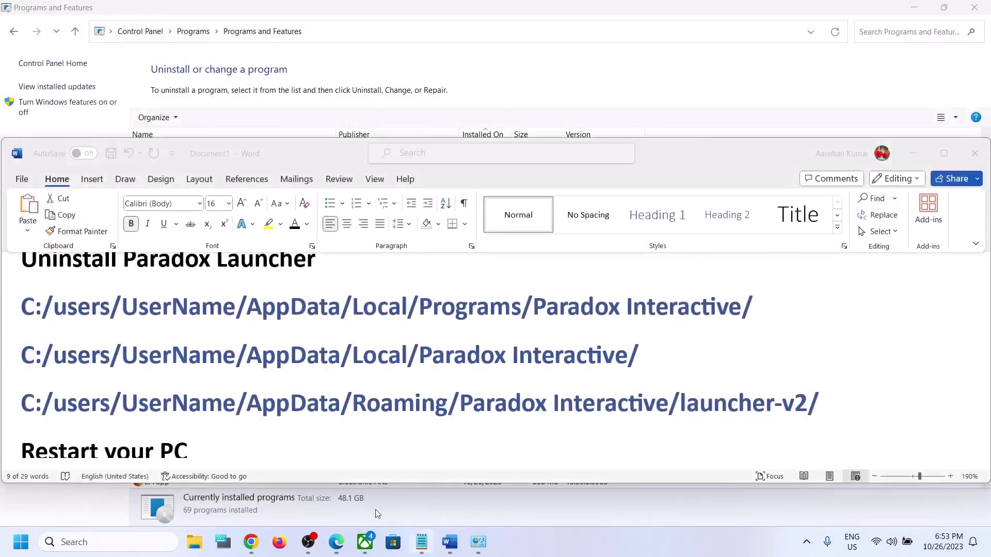
pyautogui.click(24, 550)
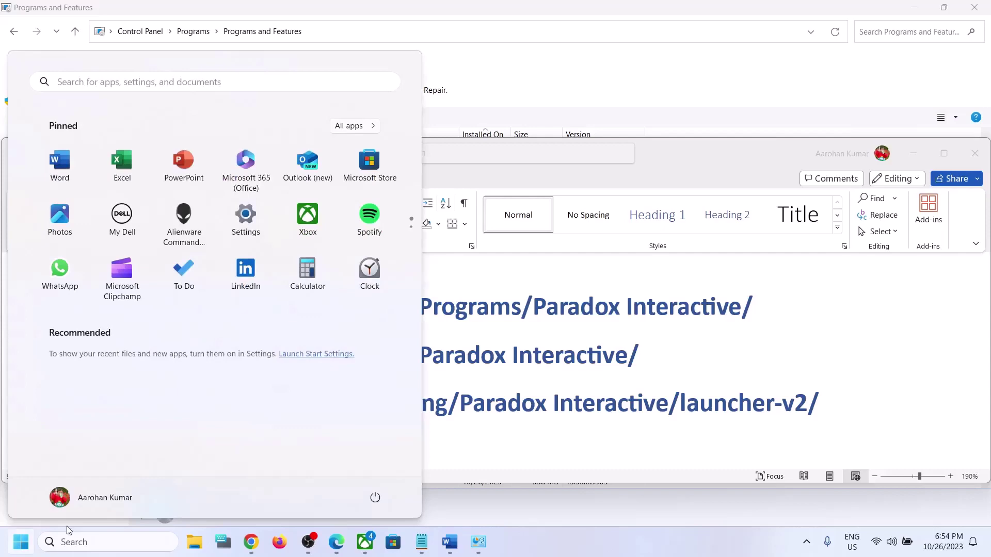
pyautogui.click(375, 496)
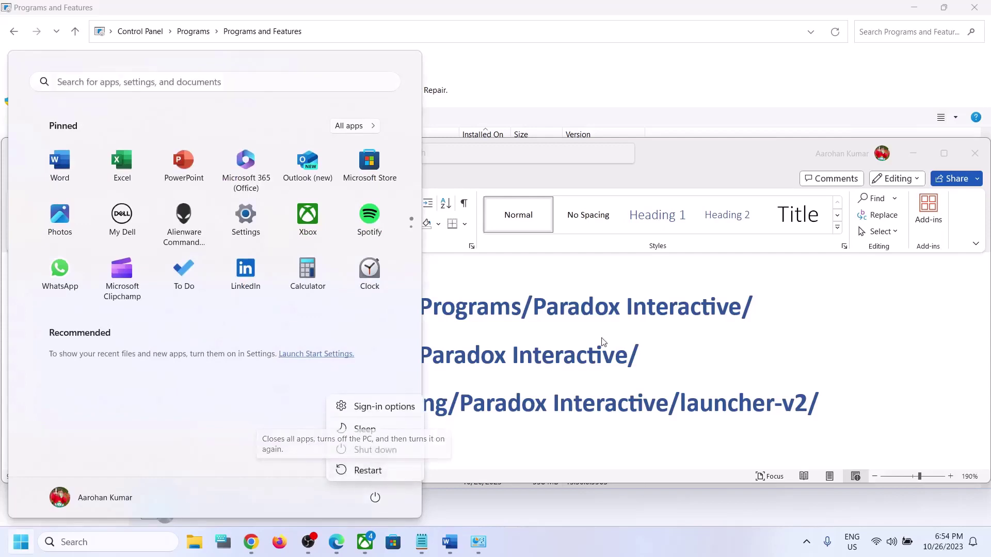
pyautogui.press('Escape')
pyautogui.press('Escape')
pyautogui.scroll(-3, 591, 385)
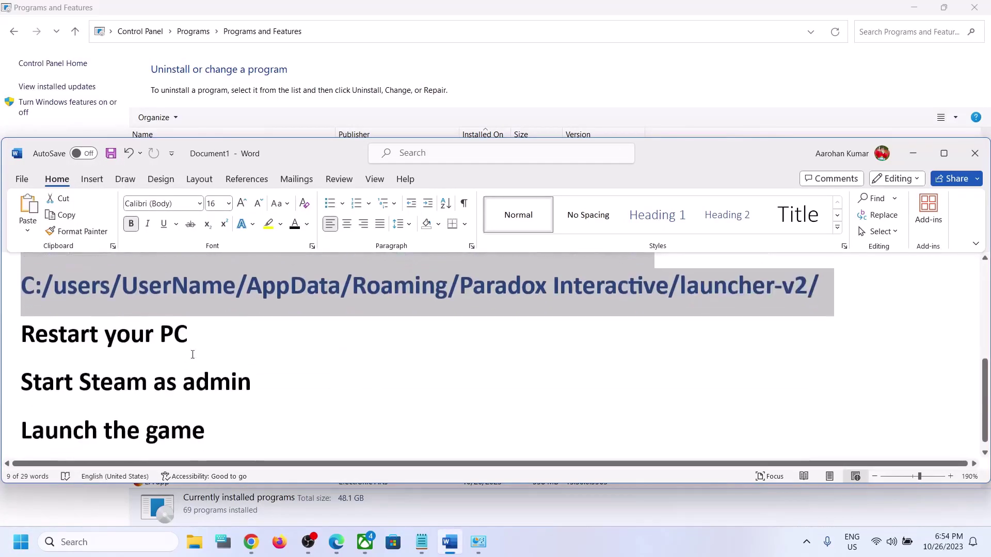
pyautogui.click(189, 334)
pyautogui.moveTo(273, 387); pyautogui.dragTo(19, 384)
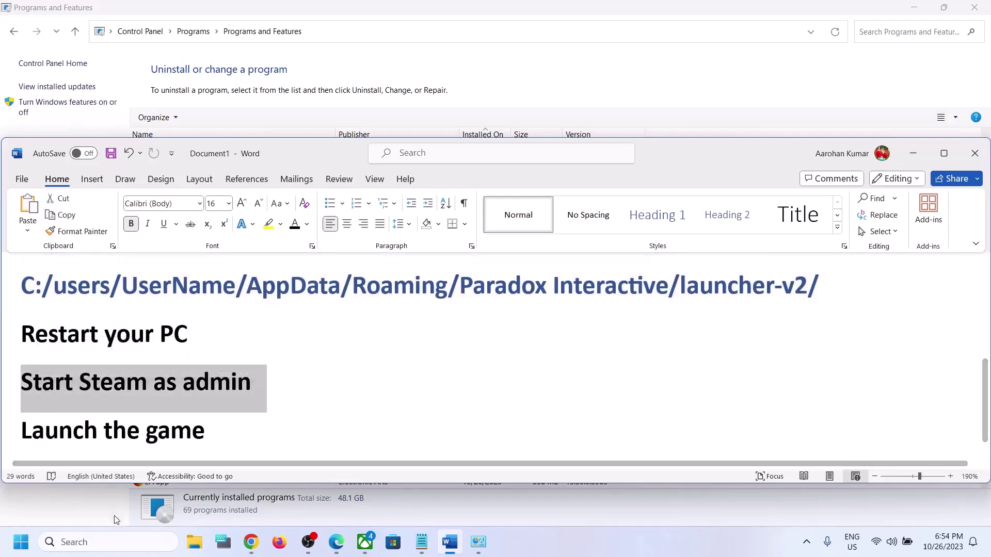
# - Search for 'steam' and run the Steam result as administrator
pyautogui.click(110, 546)
pyautogui.write('steam')
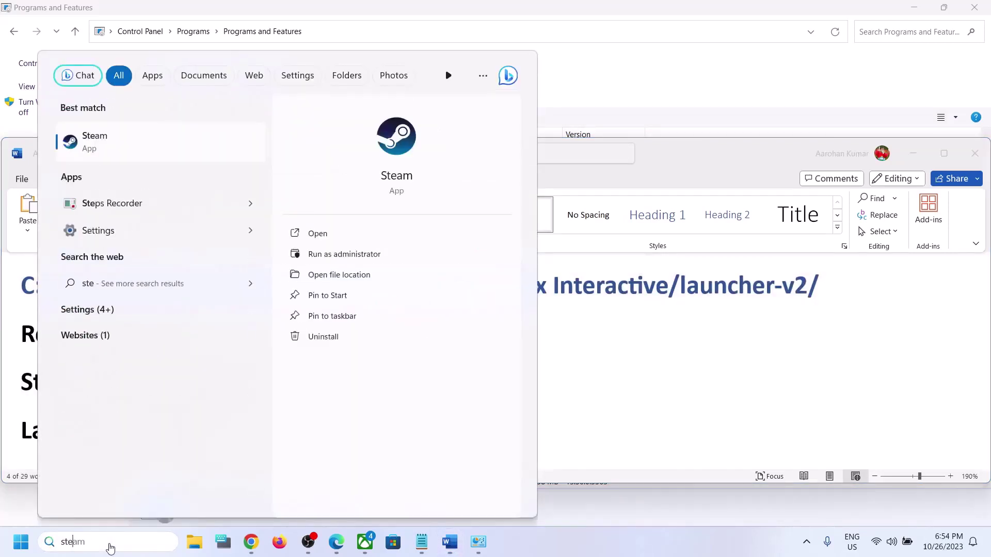
pyautogui.rightClick(102, 146)
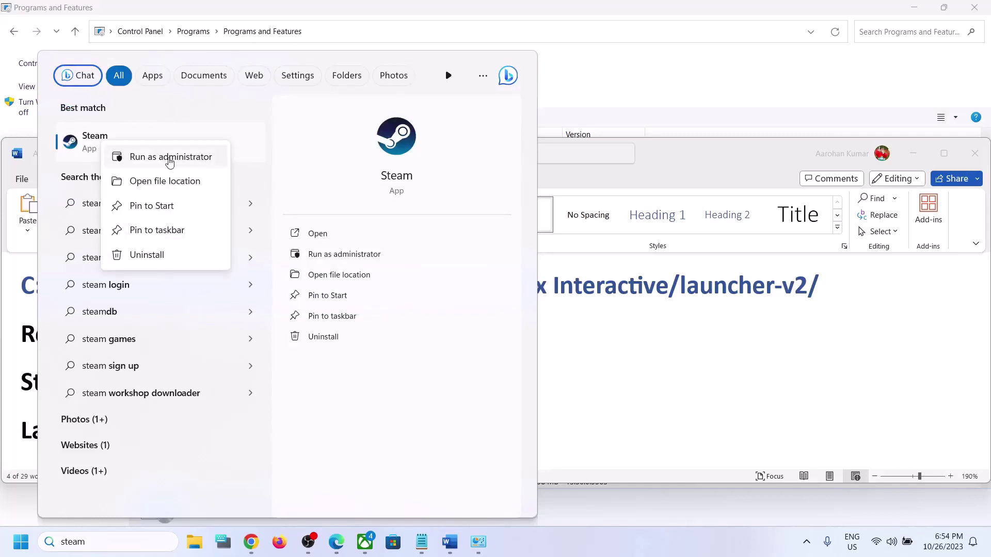
pyautogui.click(170, 162)
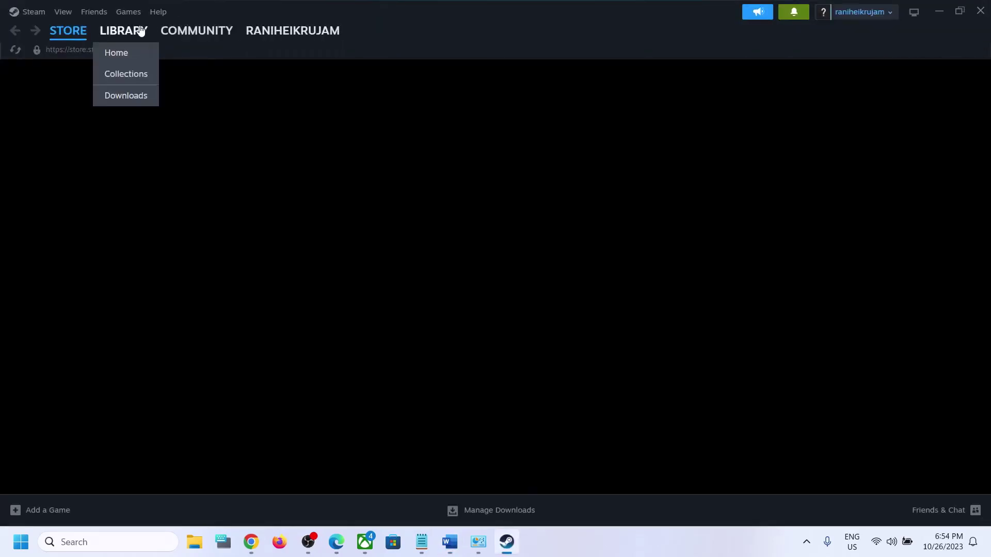
# - Open the Cities: Skylines II page from the Steam library
pyautogui.click(137, 30)
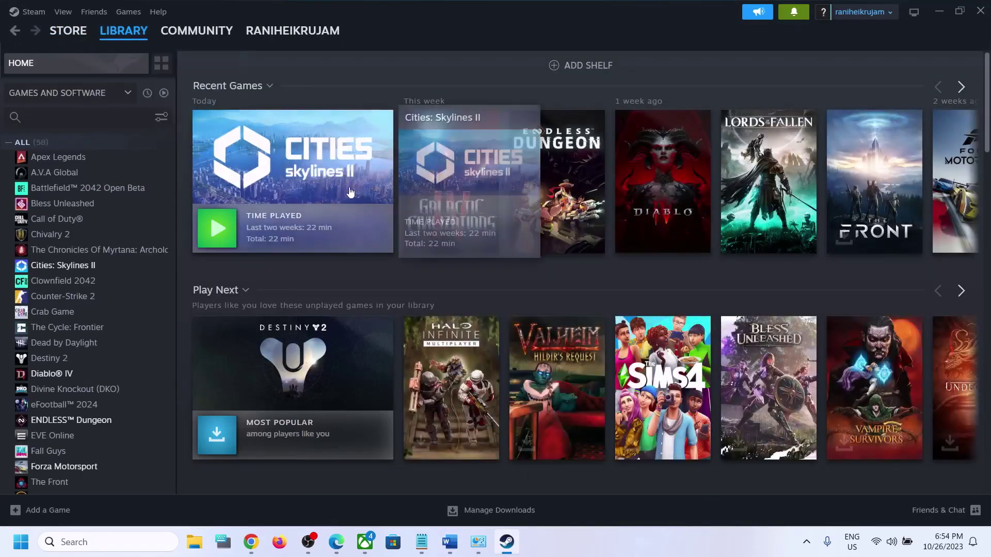
pyautogui.click(337, 199)
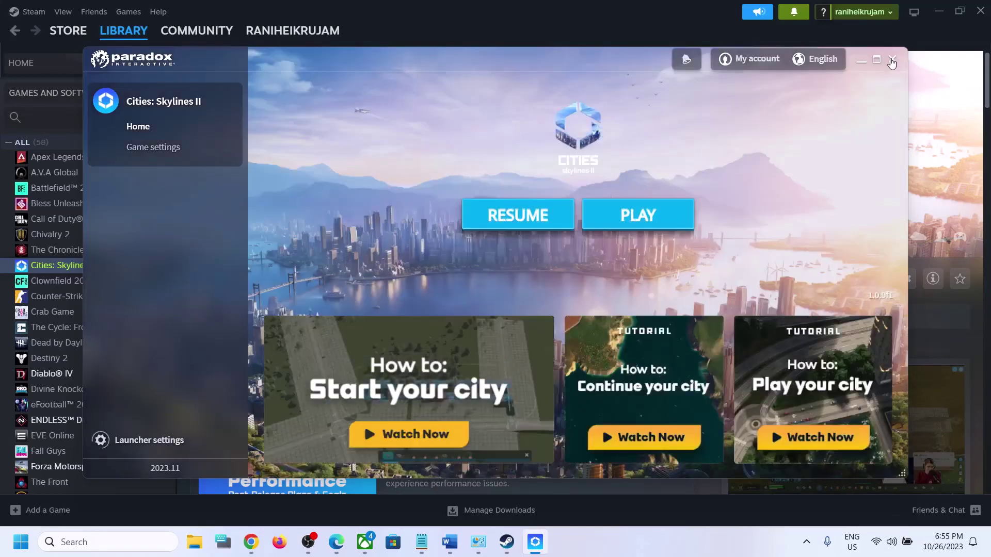
# - Close the Paradox Launcher, choosing EXIT ANYWAY despite the update in progress
pyautogui.click(891, 62)
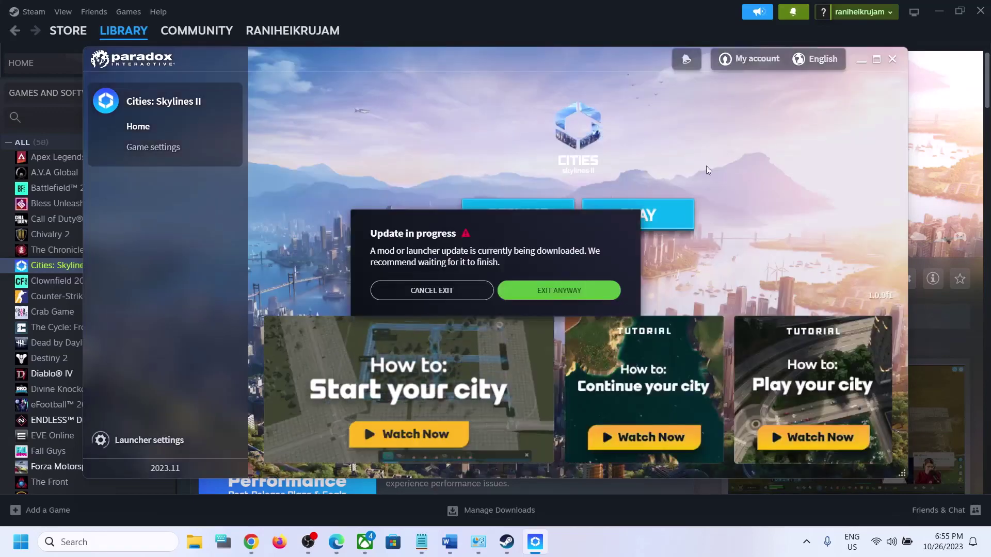
pyautogui.click(542, 288)
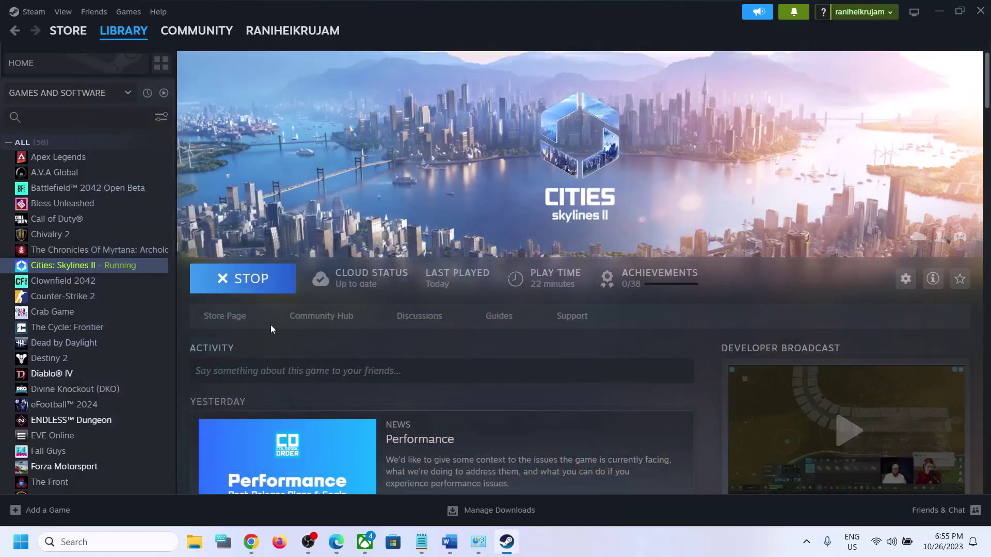
pyautogui.rightClick(61, 268)
pyautogui.click(95, 362)
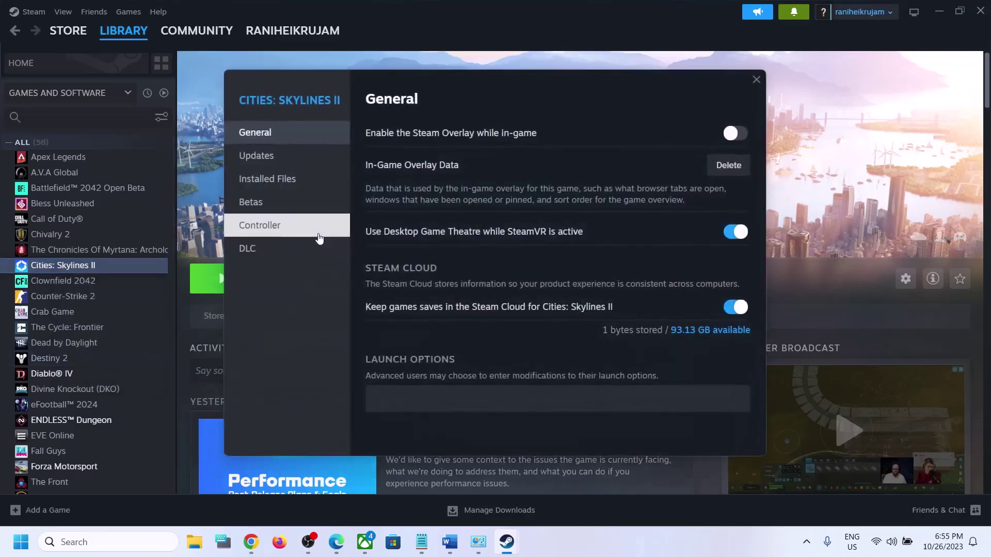
pyautogui.click(272, 184)
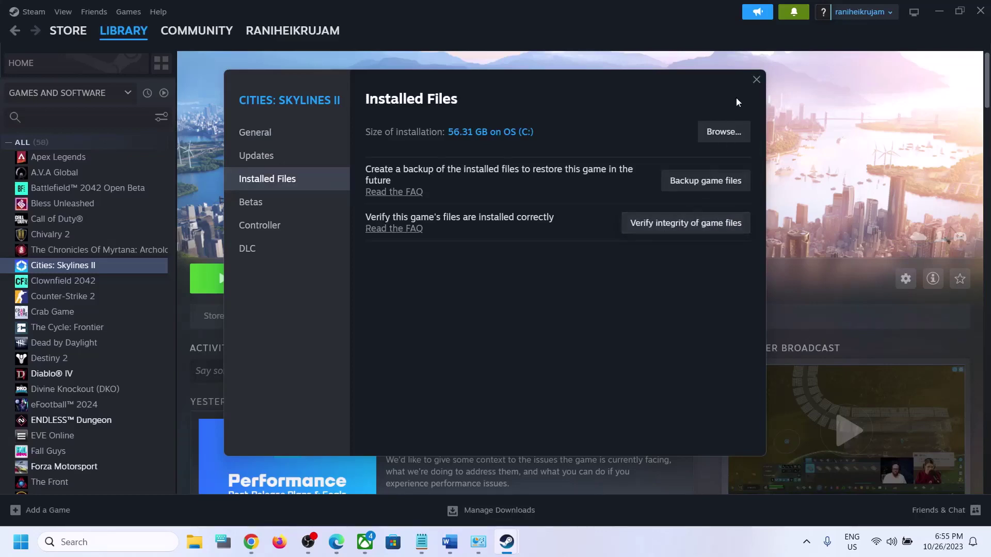
pyautogui.click(756, 80)
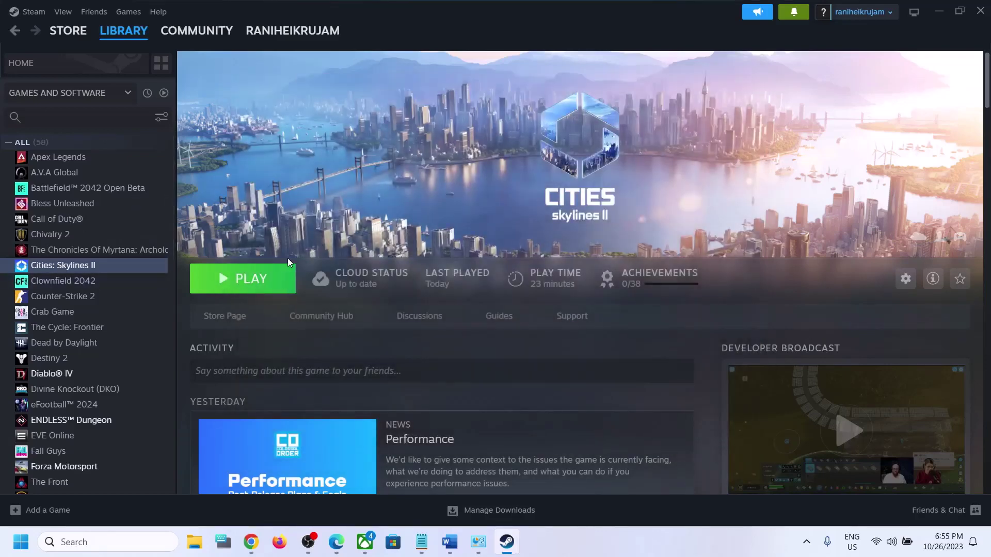
pyautogui.rightClick(77, 266)
pyautogui.moveTo(109, 345)
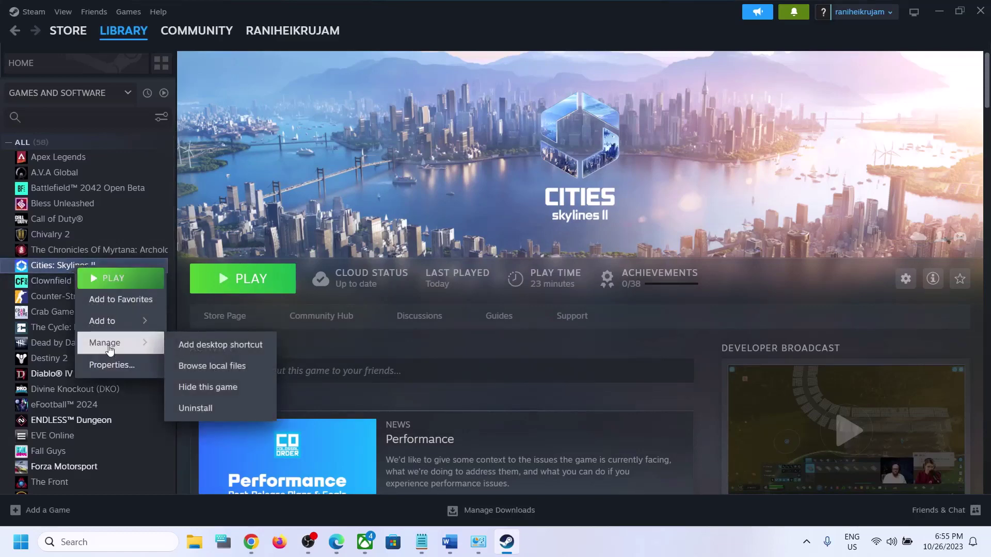
pyautogui.click(324, 177)
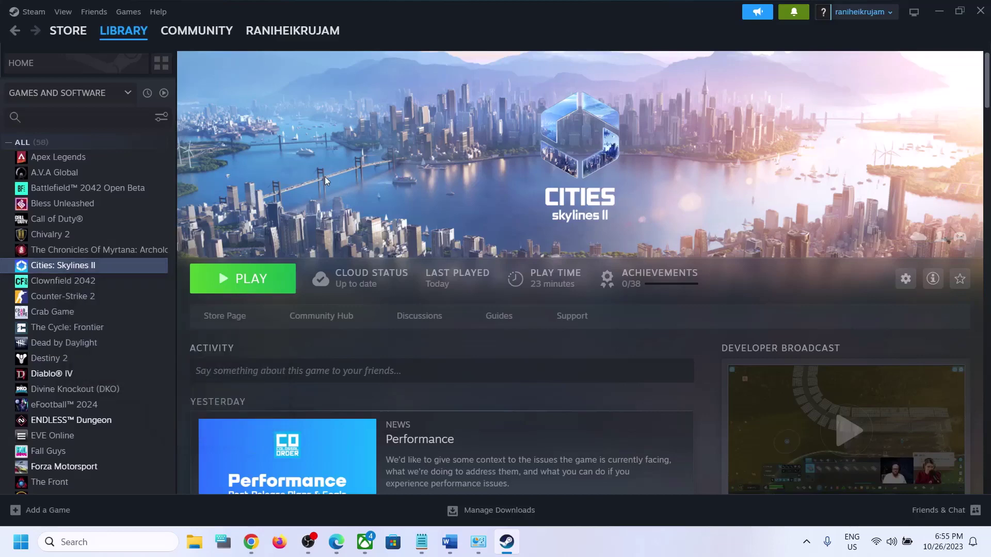